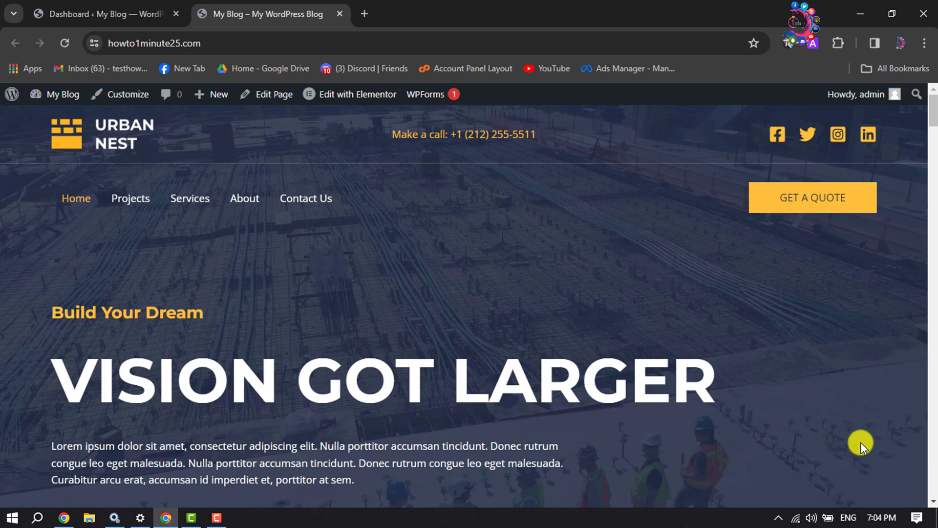
# In a new tab, search Google for 'google speed in' and open PageSpeed Insights.
pyautogui.moveTo(931, 98)
pyautogui.mouseDown()
pyautogui.moveTo(923, 459)
pyautogui.moveTo(933, 453)
pyautogui.moveTo(933, 113)
pyautogui.mouseUp()
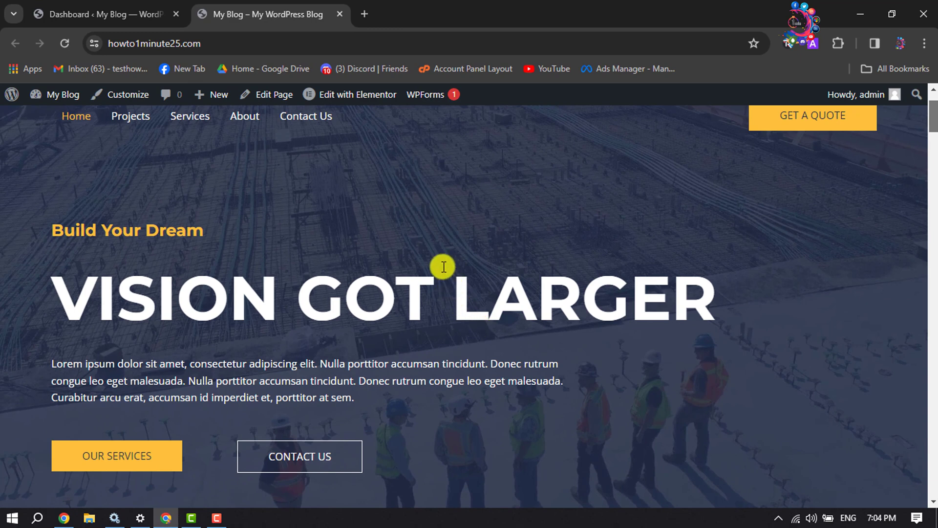
pyautogui.hotkey('ctrl', 't')
pyautogui.write('google speed in')
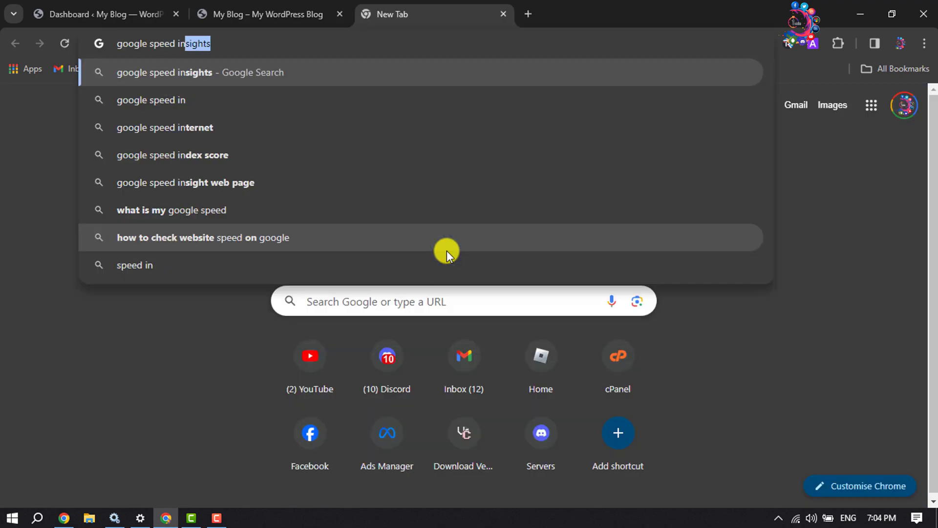
pyautogui.press('Return')
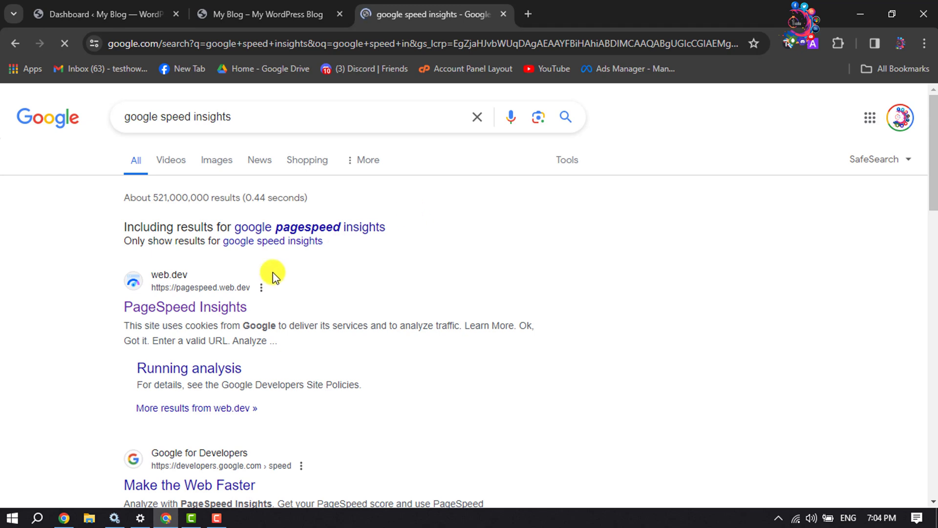
pyautogui.click(194, 315)
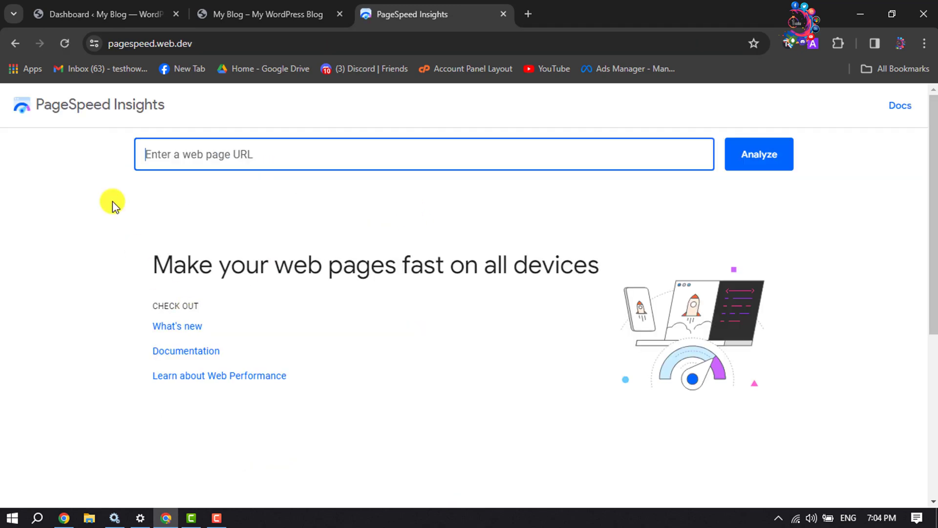
# Copy the WordPress site's full web address from its address bar.
pyautogui.click(261, 5)
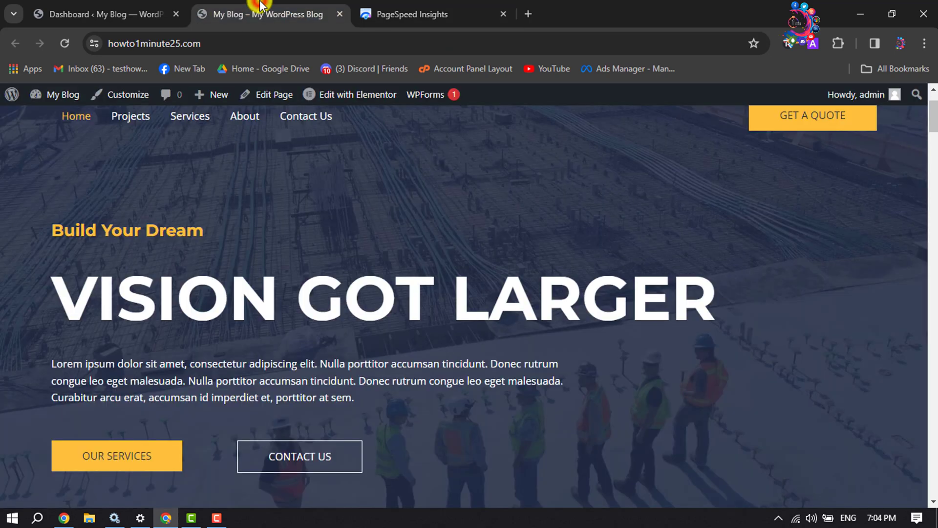
pyautogui.click(194, 39)
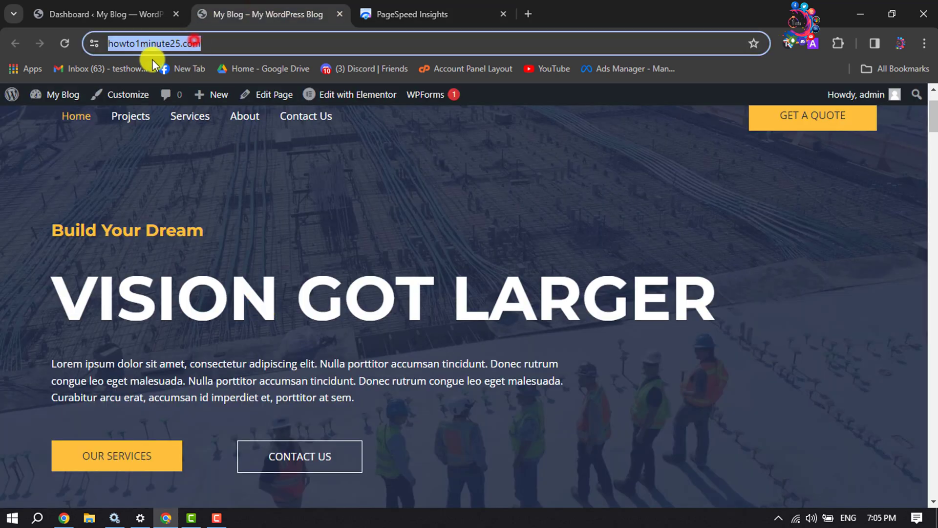
pyautogui.rightClick(180, 46)
pyautogui.click(226, 172)
# Paste the site URL into PageSpeed Insights without the trailing slash and run the analysis.
pyautogui.click(428, 6)
pyautogui.click(192, 156)
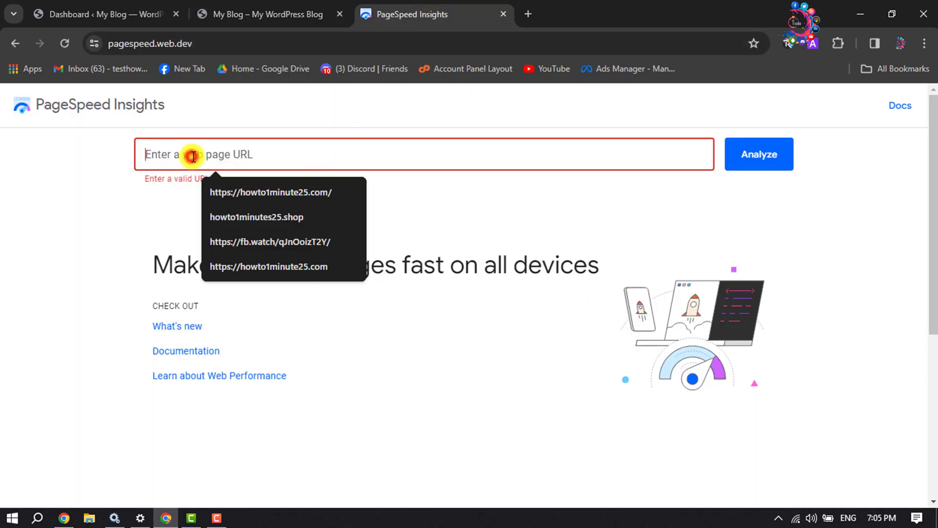
pyautogui.rightClick(196, 156)
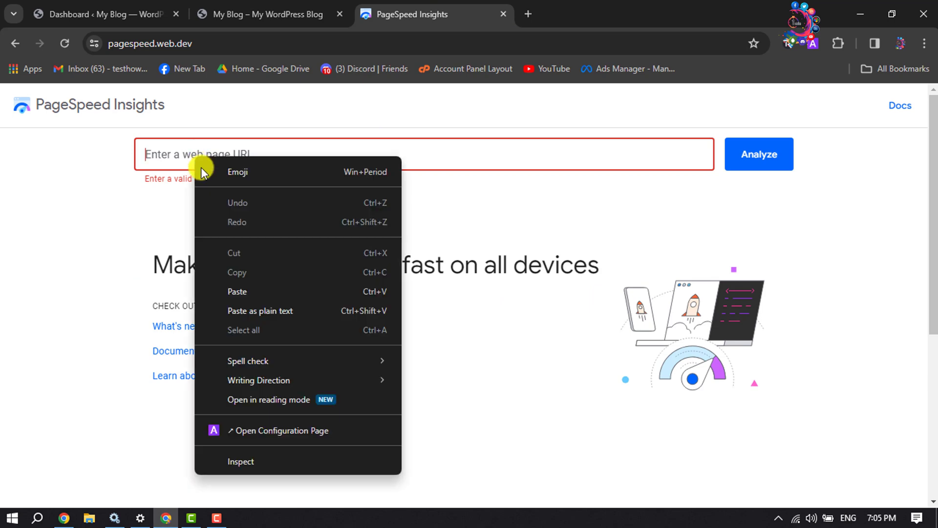
pyautogui.click(236, 294)
pyautogui.press('BackSpace')
pyautogui.click(446, 210)
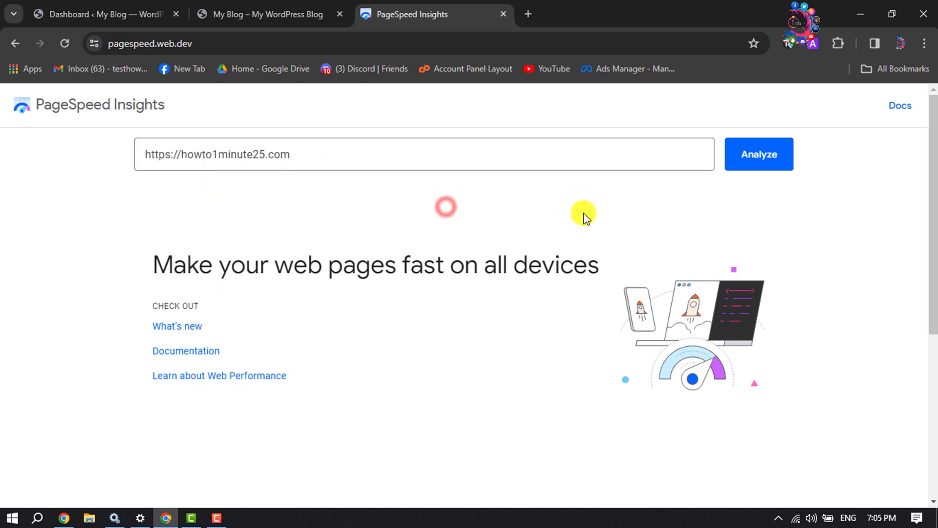
pyautogui.click(755, 153)
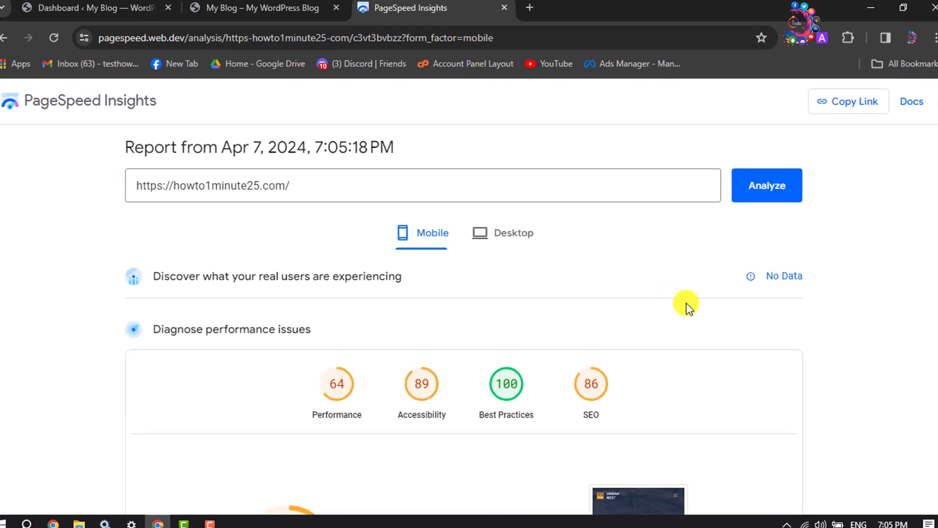
# Scroll through the mobile report's metrics and diagnostics, then switch to the Desktop results.
pyautogui.scroll(1, 738, 314)
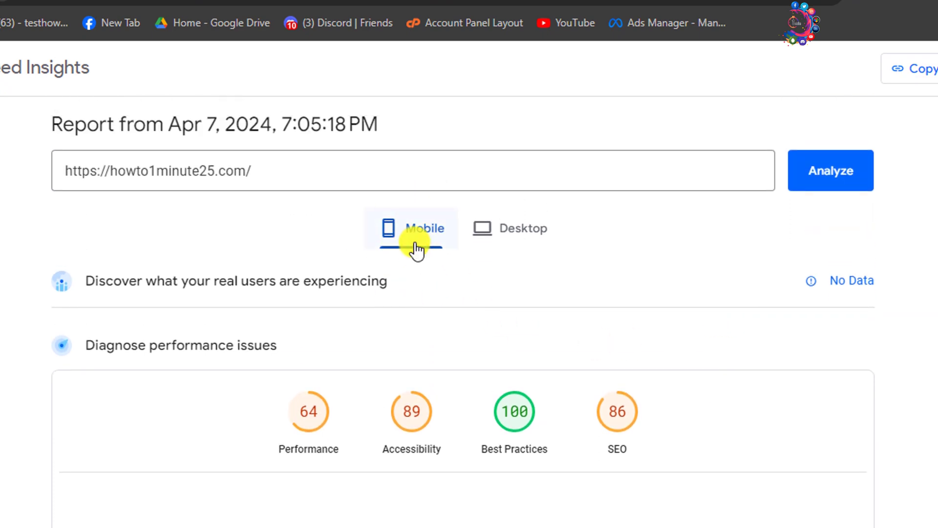
pyautogui.scroll(-3, 247, 334)
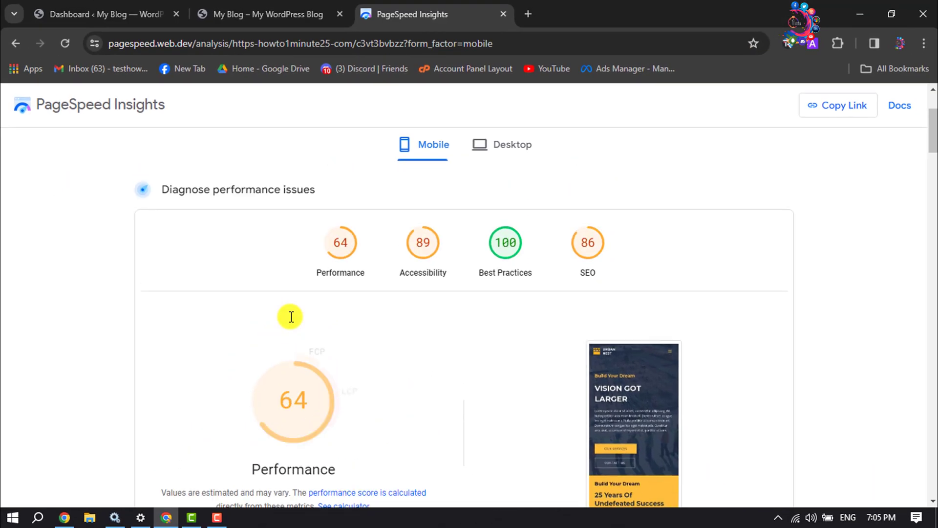
pyautogui.click(276, 11)
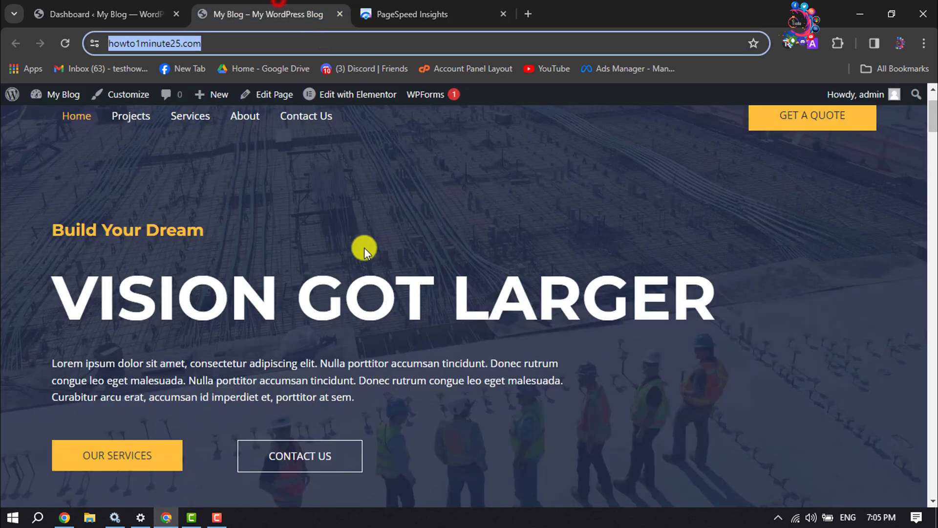
pyautogui.click(384, 7)
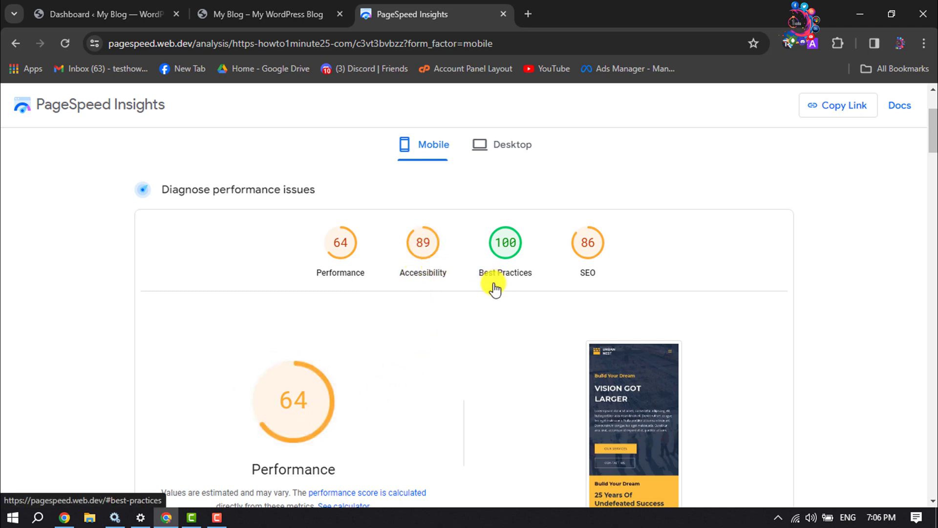
pyautogui.scroll(-4, 588, 244)
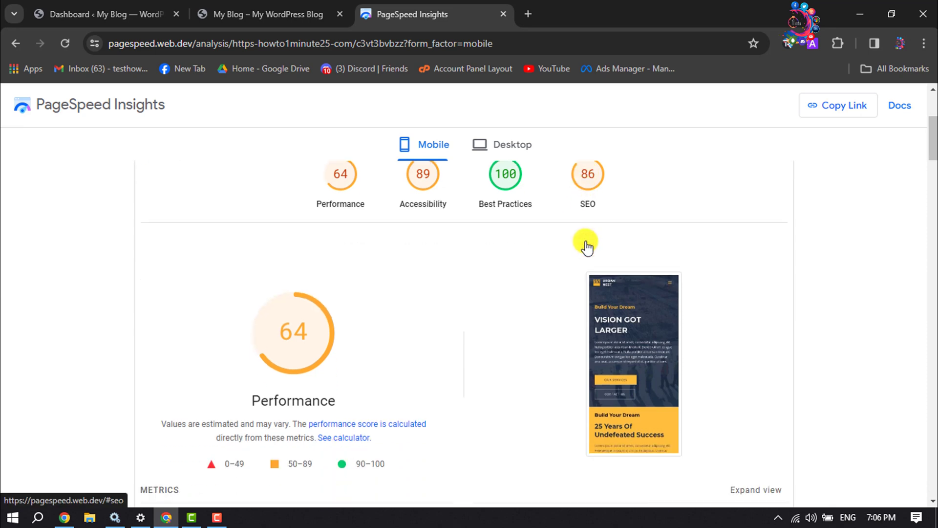
pyautogui.scroll(-3, 525, 313)
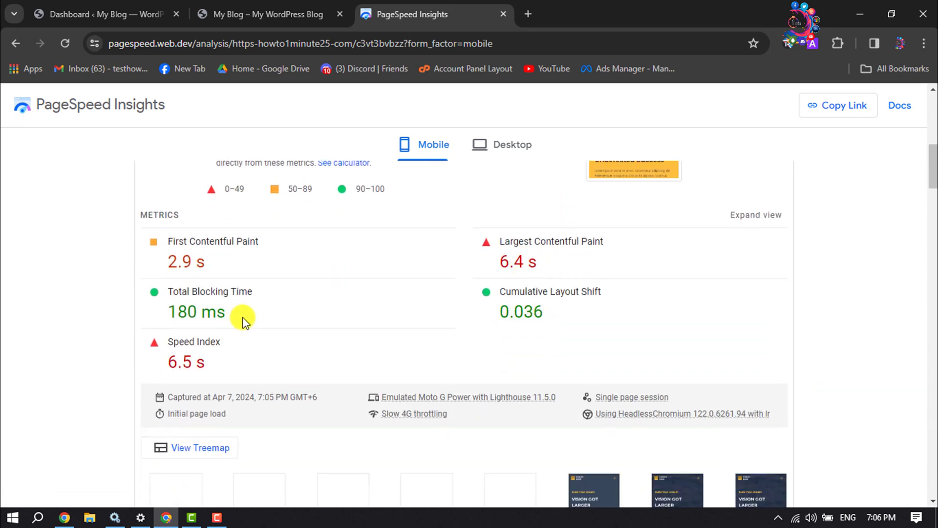
pyautogui.scroll(-6, 242, 320)
pyautogui.scroll(-14, 243, 320)
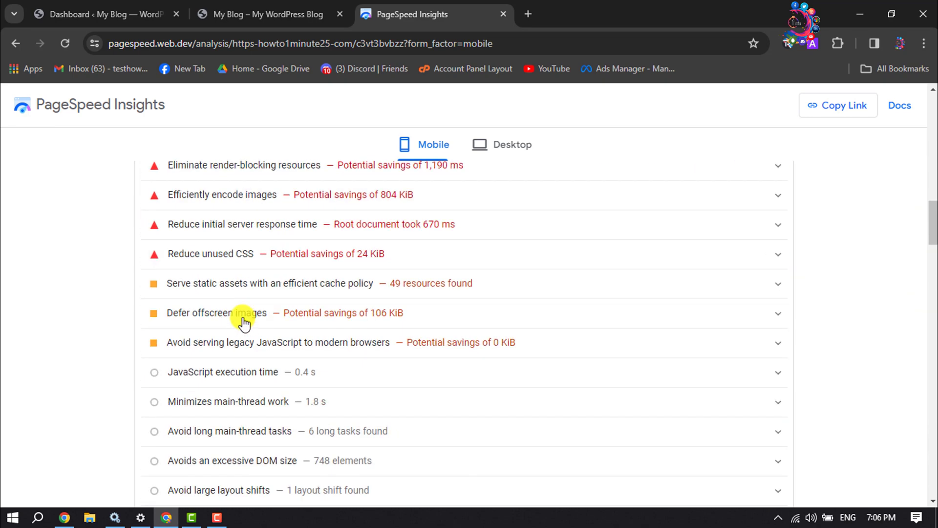
pyautogui.scroll(-6, 259, 404)
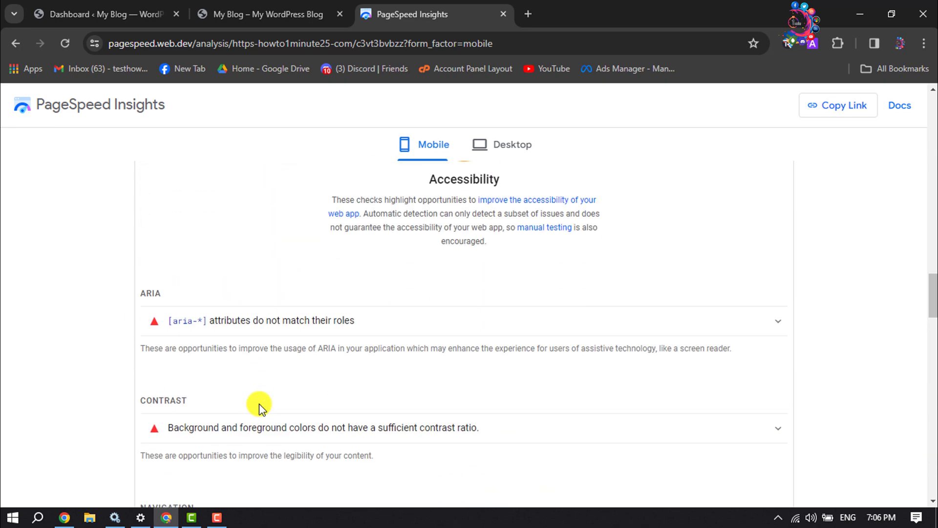
pyautogui.scroll(-7, 259, 403)
pyautogui.scroll(7, 259, 404)
pyautogui.scroll(20, 259, 407)
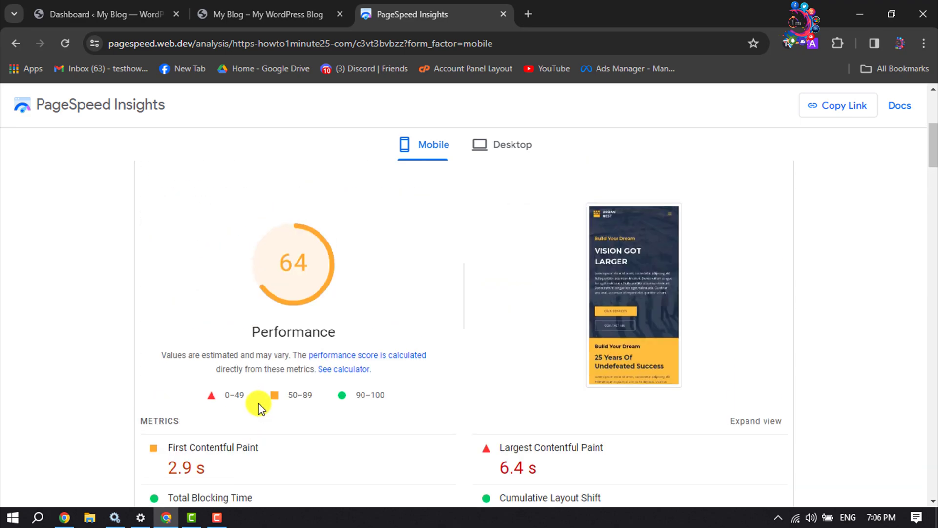
pyautogui.click(501, 155)
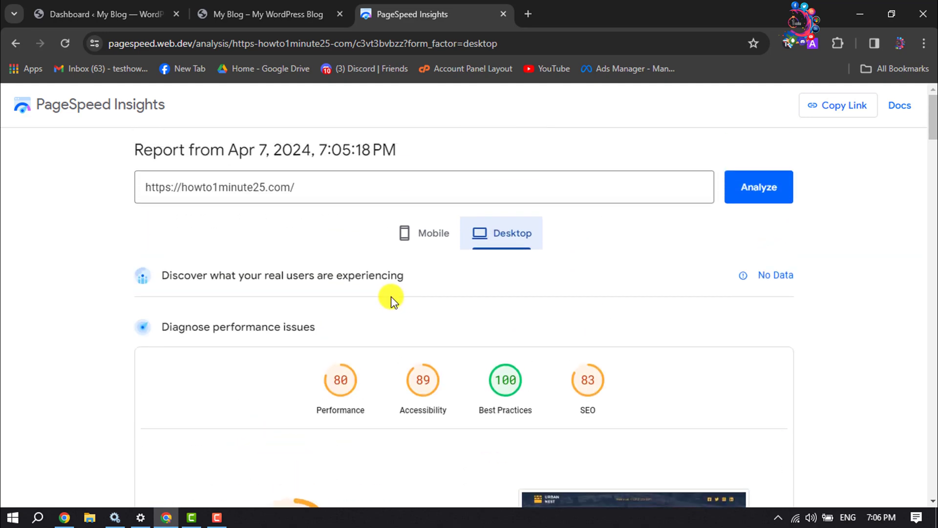
# Review the desktop Performance 80 gauge and metrics, then go back to the My Blog tab.
pyautogui.scroll(-5, 391, 296)
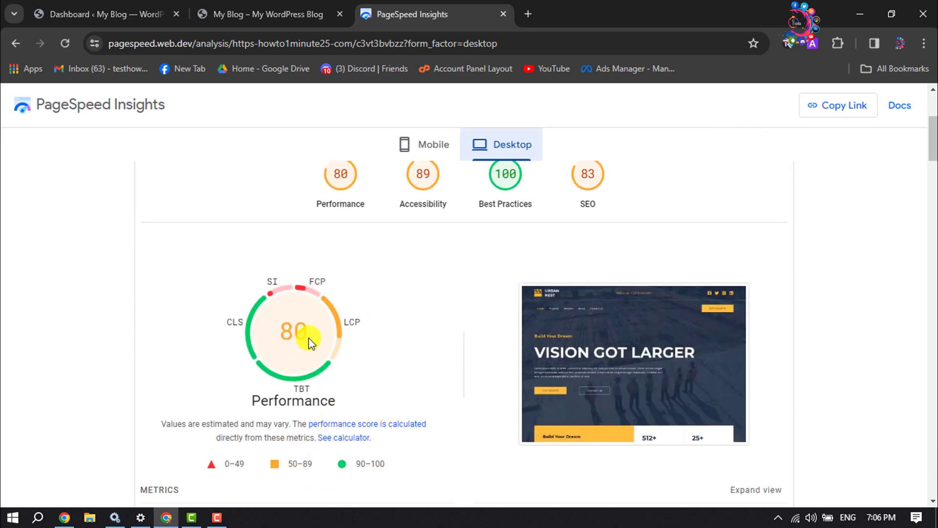
pyautogui.scroll(5, 294, 298)
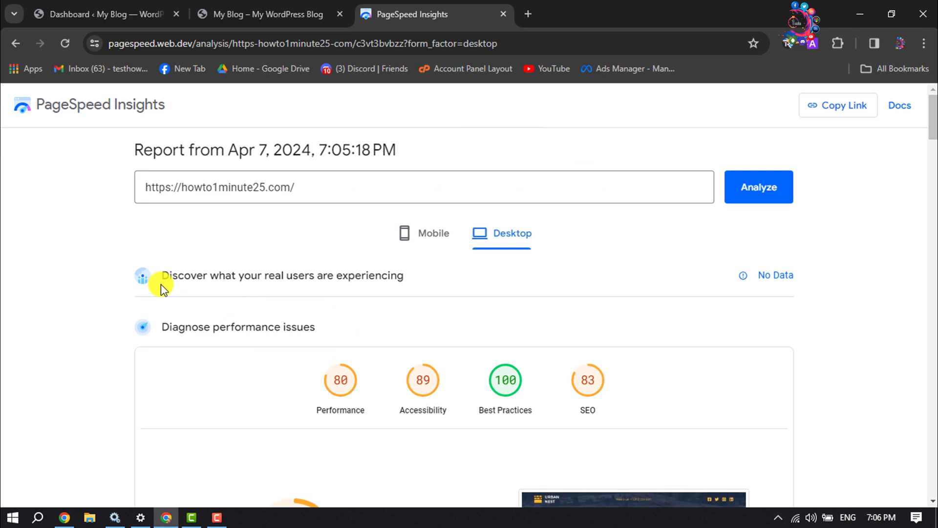
pyautogui.scroll(-3, 365, 277)
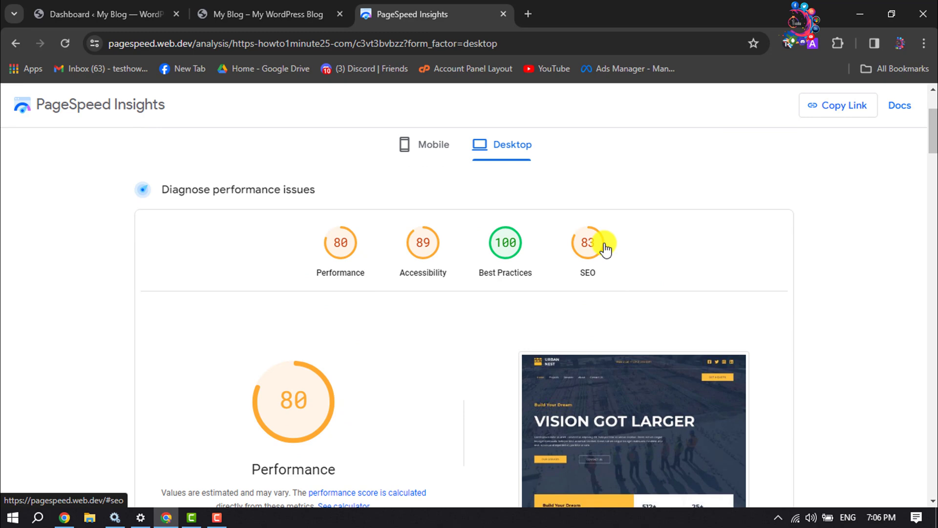
pyautogui.moveTo(311, 390)
pyautogui.scroll(-3, 306, 380)
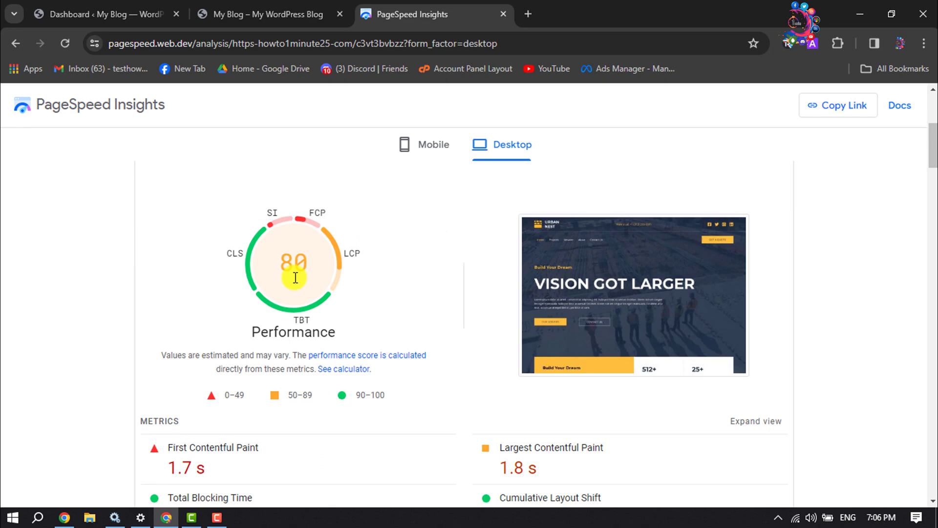
pyautogui.click(256, 14)
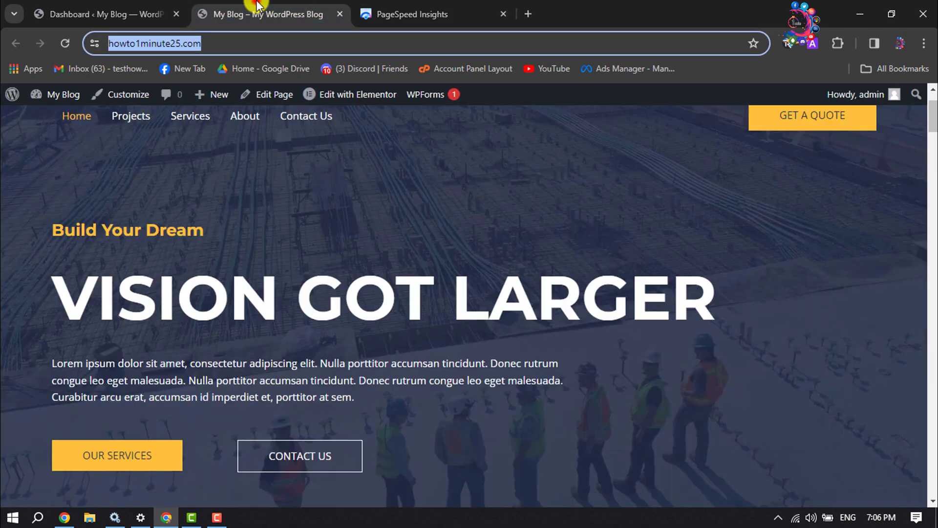
# Open the 'Airlift - WordPress Performance Plugin' search result to reach airlift.net.
pyautogui.click(327, 262)
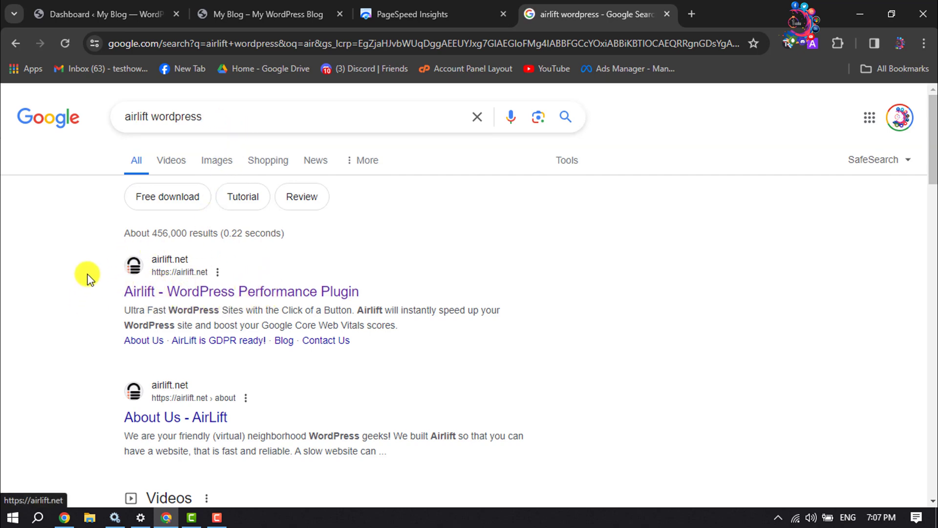
pyautogui.click(175, 294)
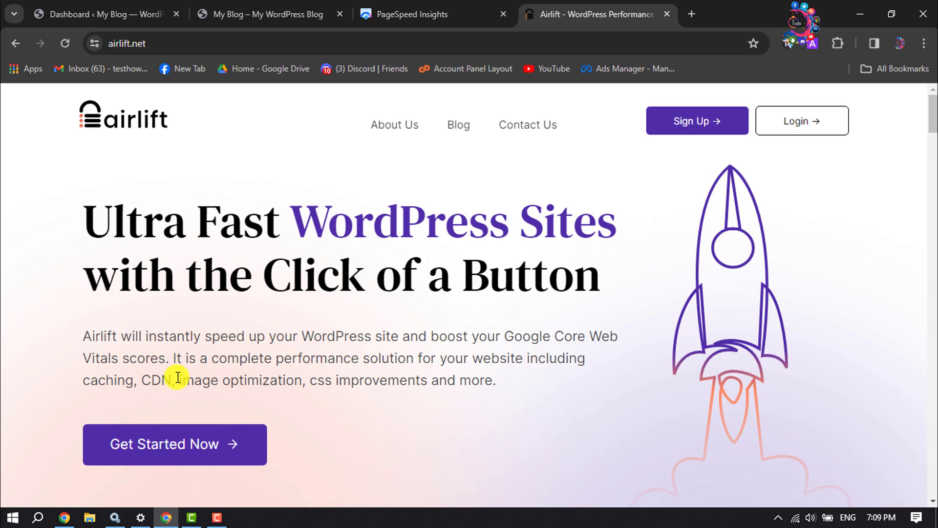
# Scroll the airlift.net homepage, then go to the sign-up page via Get Started Now.
pyautogui.scroll(-10, 179, 377)
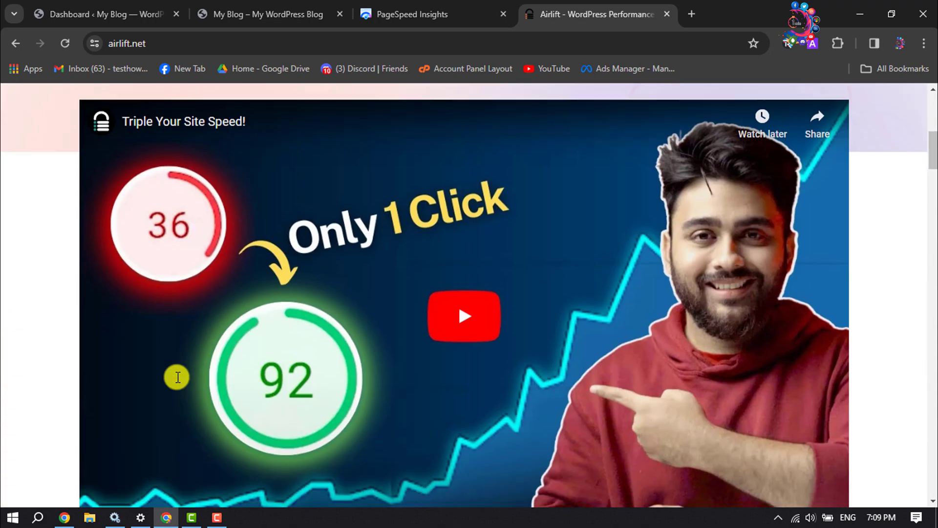
pyautogui.scroll(-5, 179, 378)
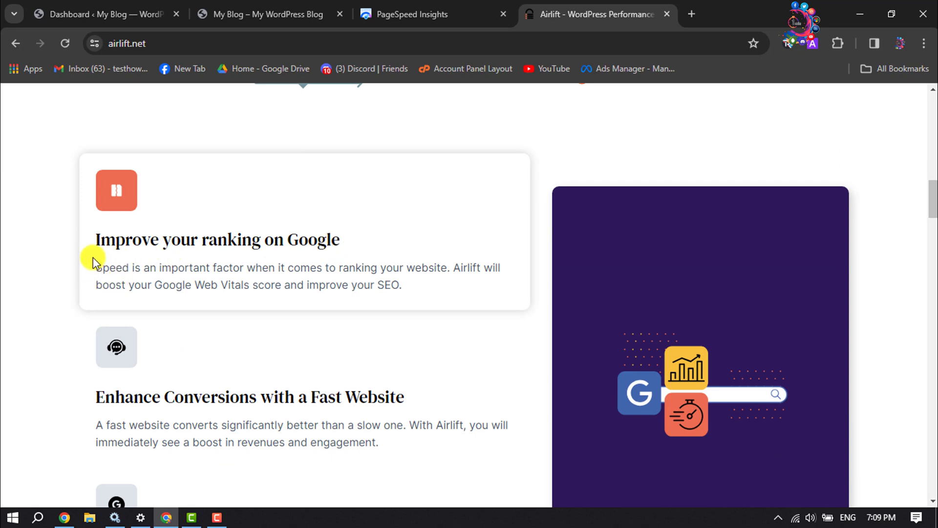
pyautogui.scroll(-3, 346, 240)
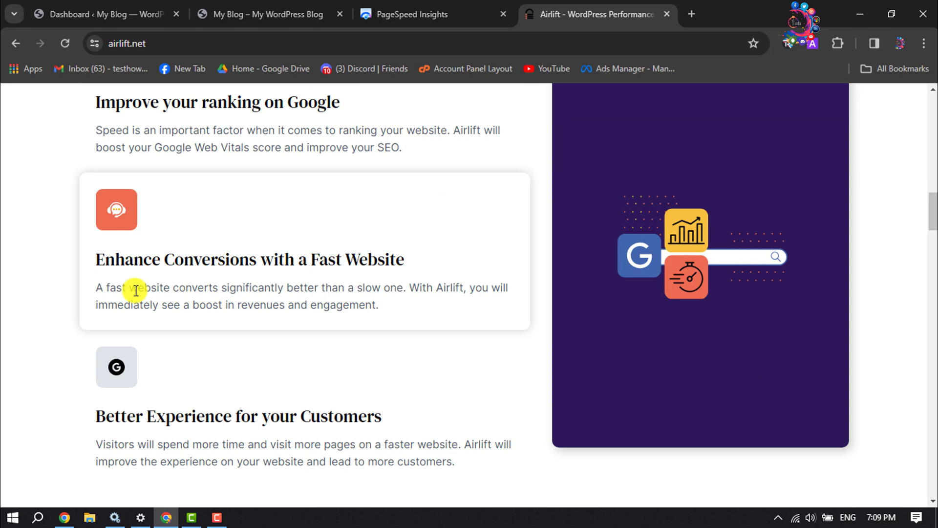
pyautogui.scroll(-1, 183, 372)
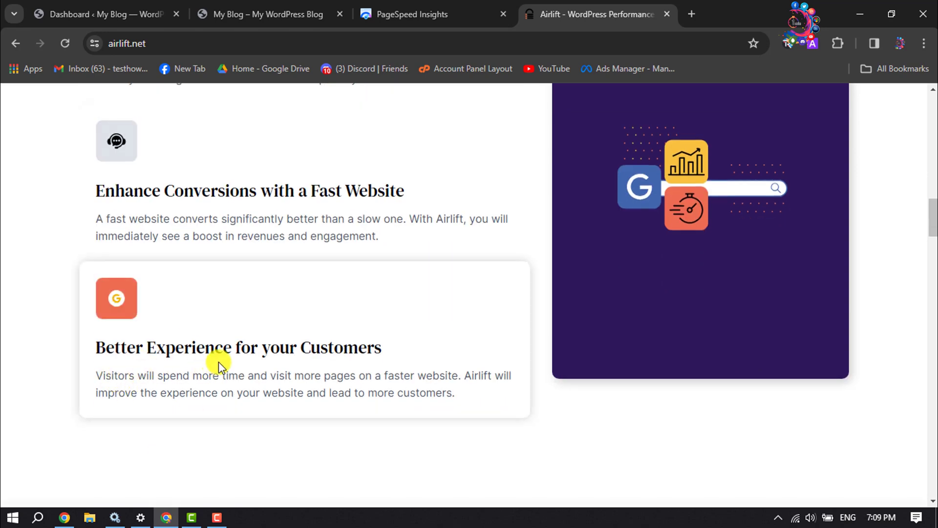
pyautogui.scroll(20, 305, 360)
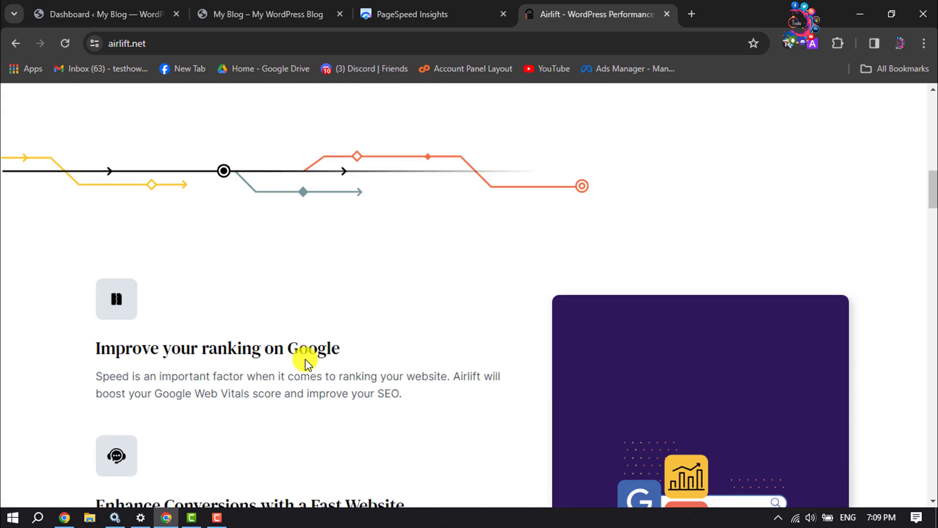
pyautogui.scroll(3, 305, 359)
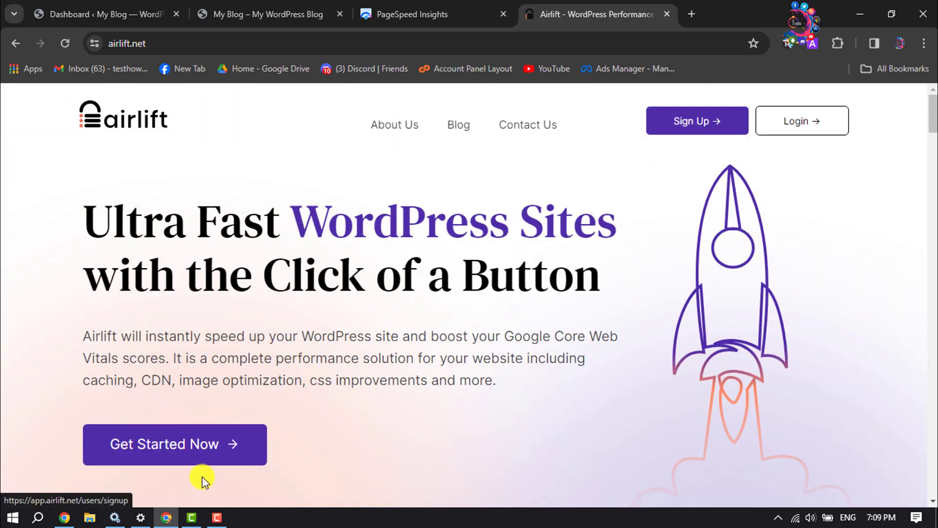
pyautogui.click(239, 455)
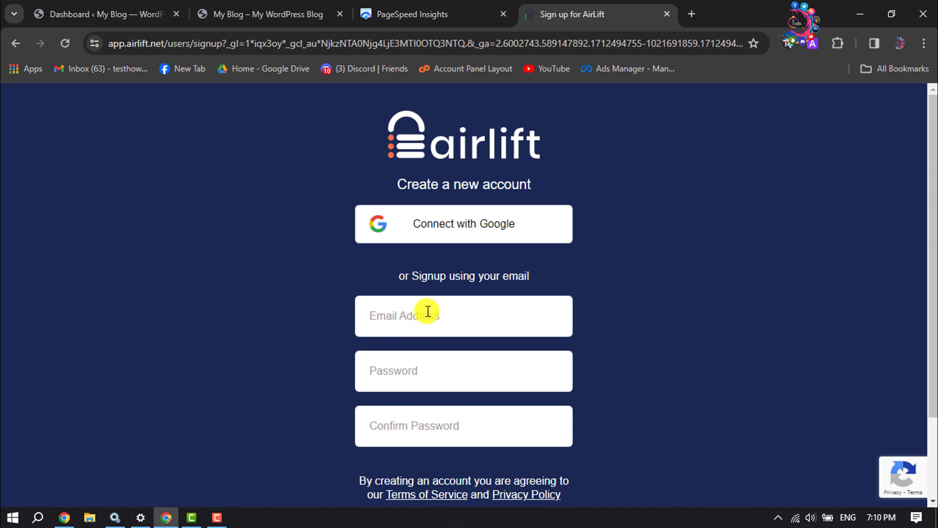
# Register for AirLift with Connect with Google instead of the e-mail form.
pyautogui.click(400, 309)
pyautogui.click(684, 337)
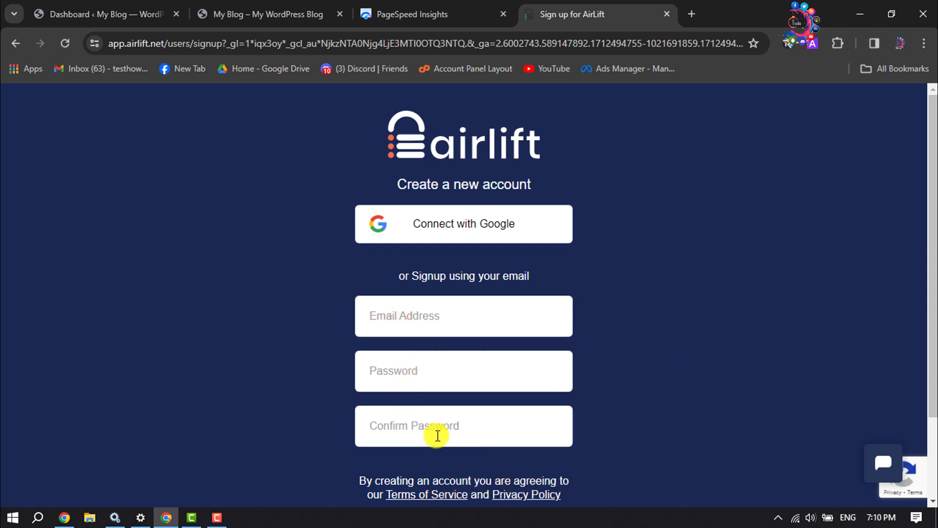
pyautogui.click(679, 278)
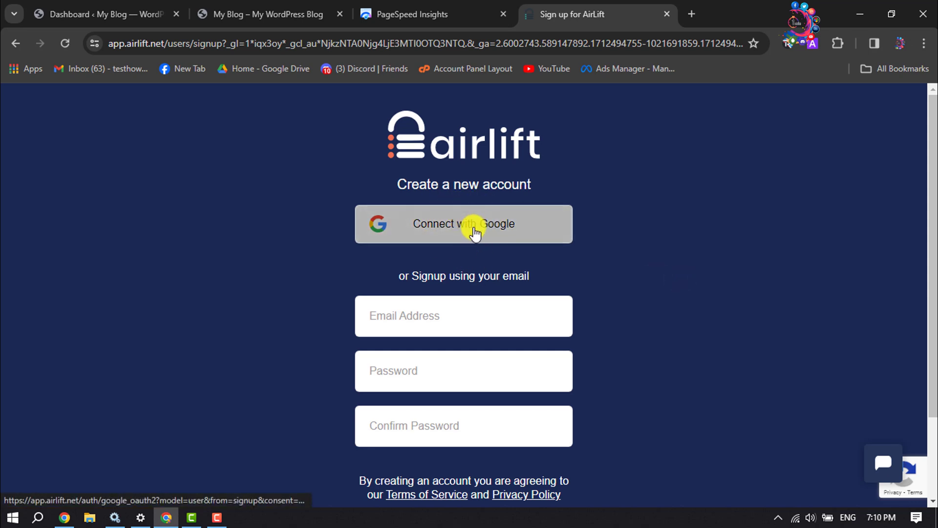
pyautogui.click(474, 234)
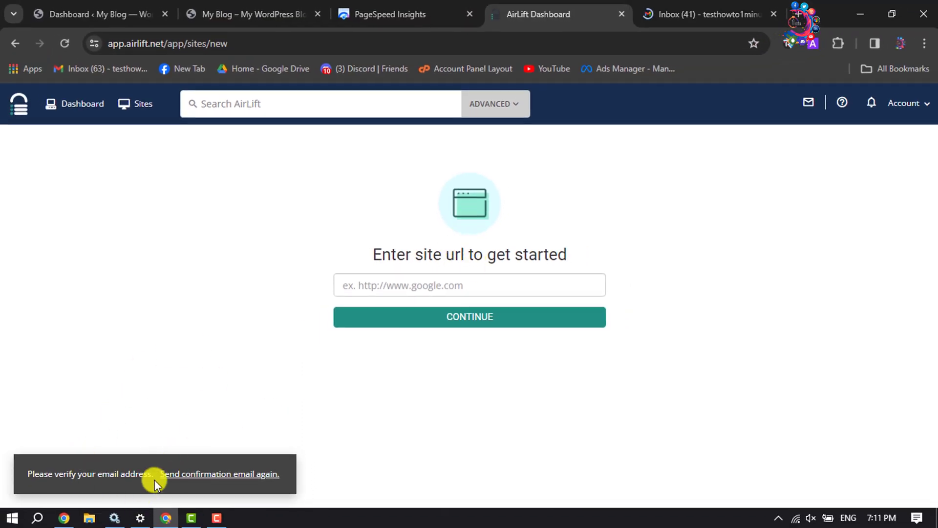
# Verify the e-mail via the 'Please verify your email for AirLift' message in Gmail.
pyautogui.click(689, 15)
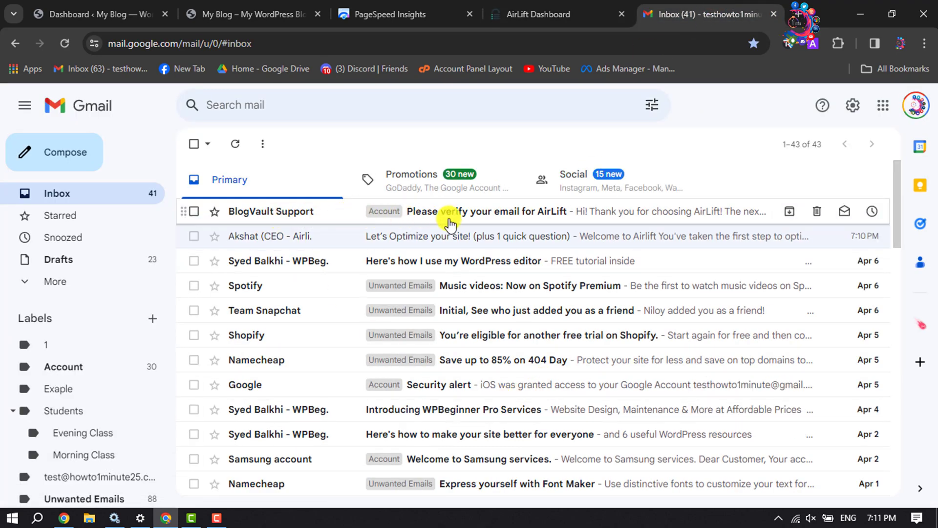
pyautogui.click(465, 215)
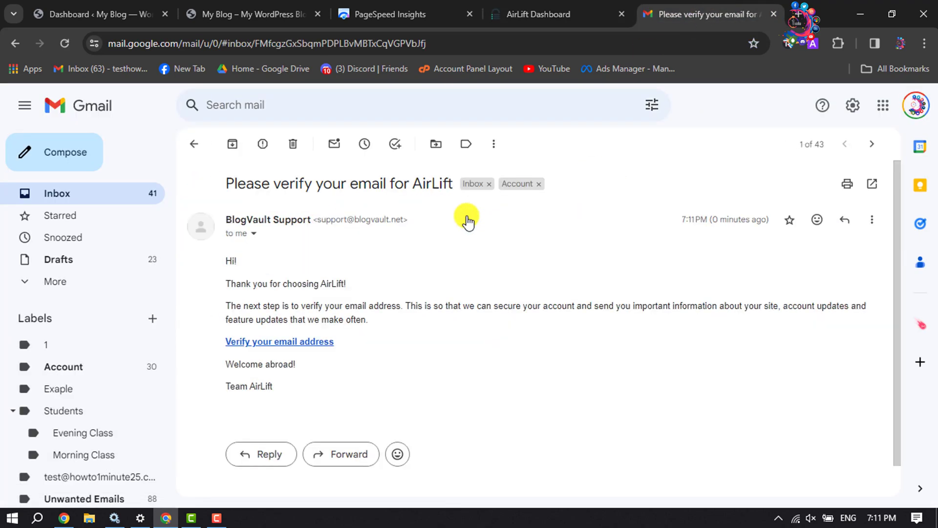
pyautogui.click(282, 343)
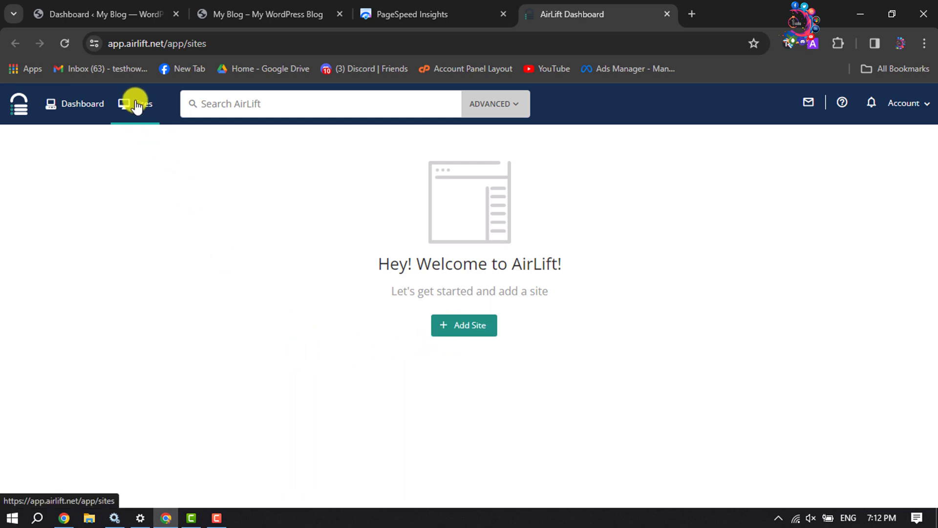
# Start adding a site in AirLift and copy the blog's URL from its address bar.
pyautogui.click(466, 328)
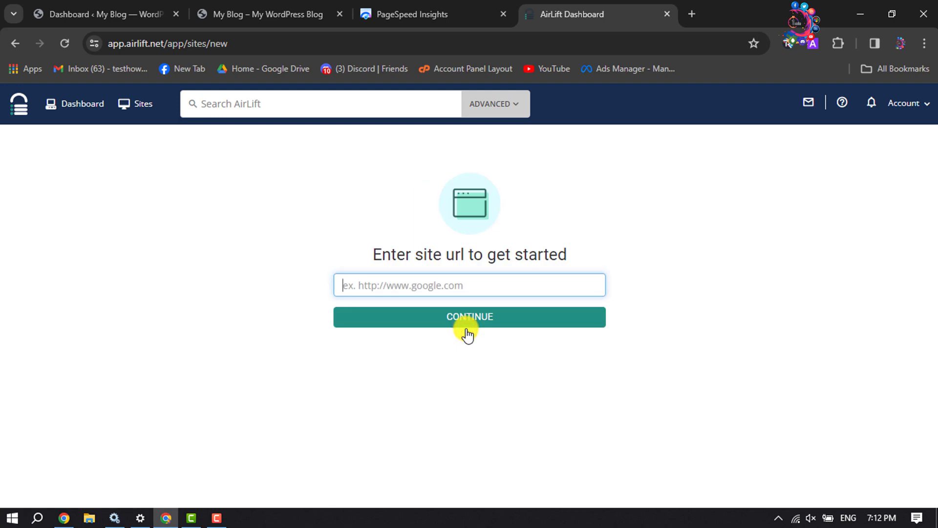
pyautogui.press('XF86AudioRaiseVolume')
pyautogui.click(606, 223)
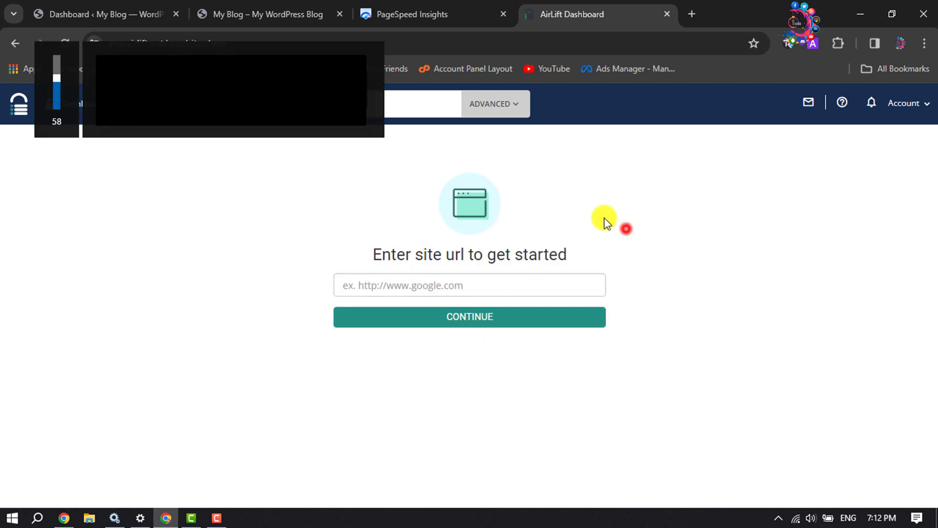
pyautogui.click(268, 13)
pyautogui.click(337, 185)
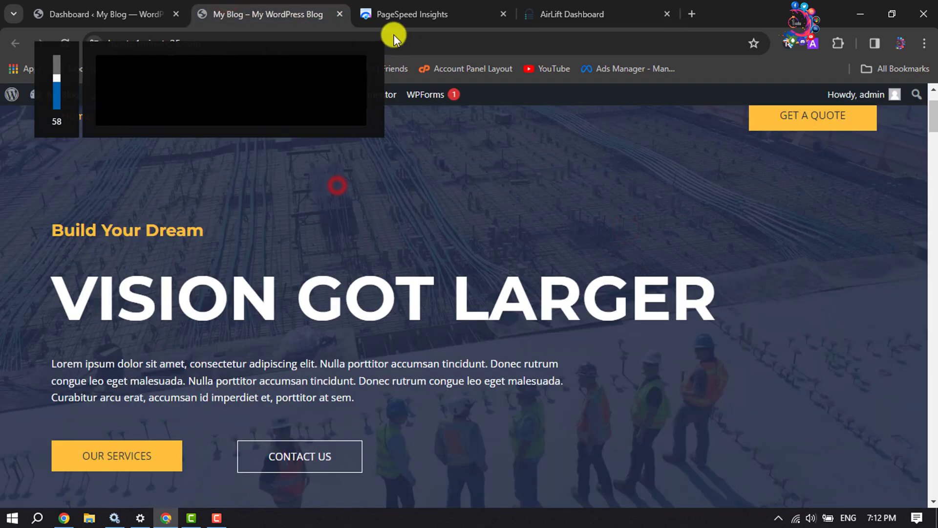
pyautogui.click(396, 43)
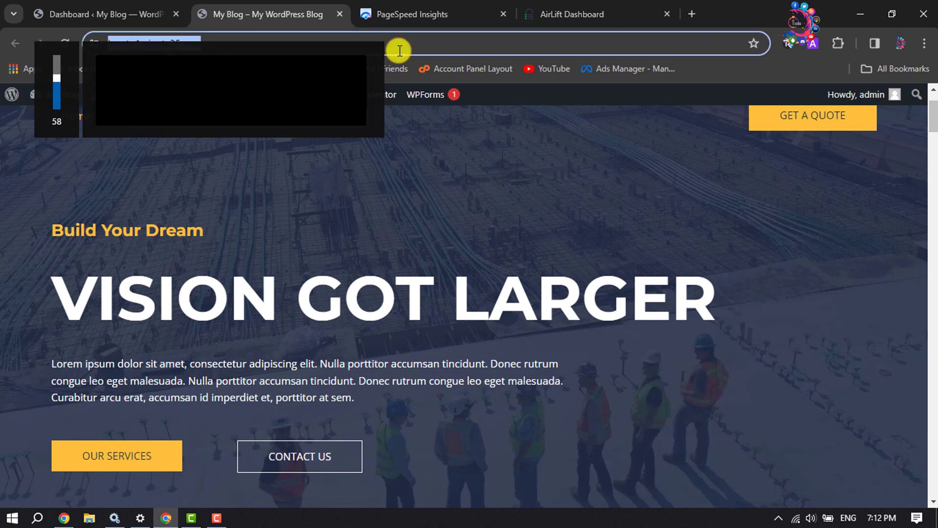
pyautogui.rightClick(165, 43)
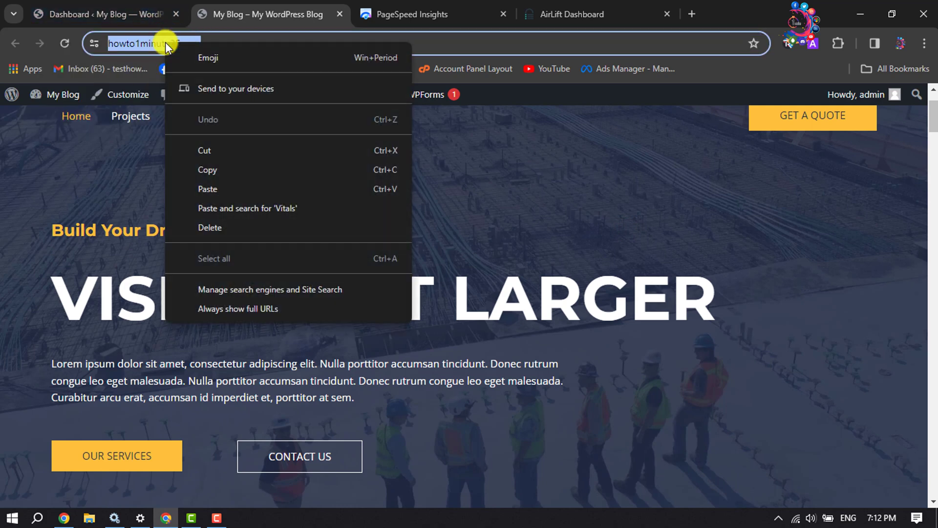
pyautogui.click(201, 168)
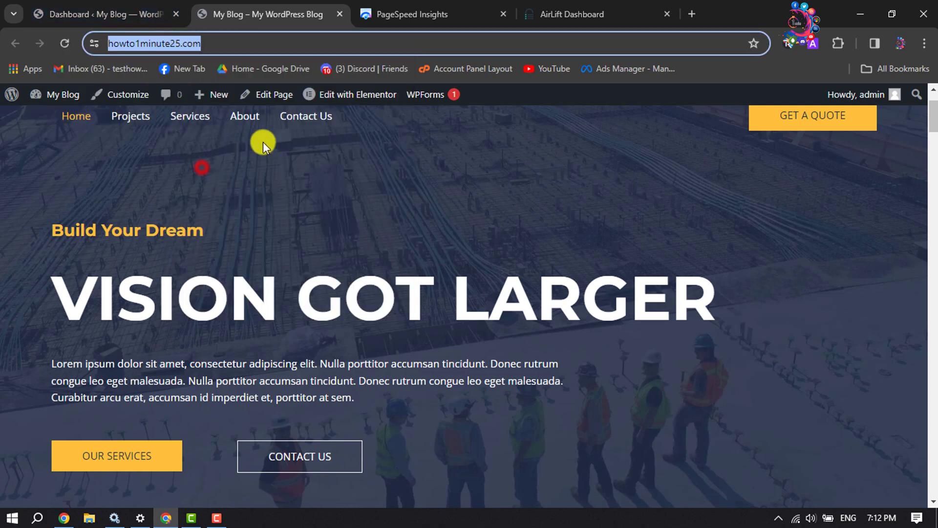
pyautogui.click(548, 7)
pyautogui.click(428, 285)
pyautogui.rightClick(428, 286)
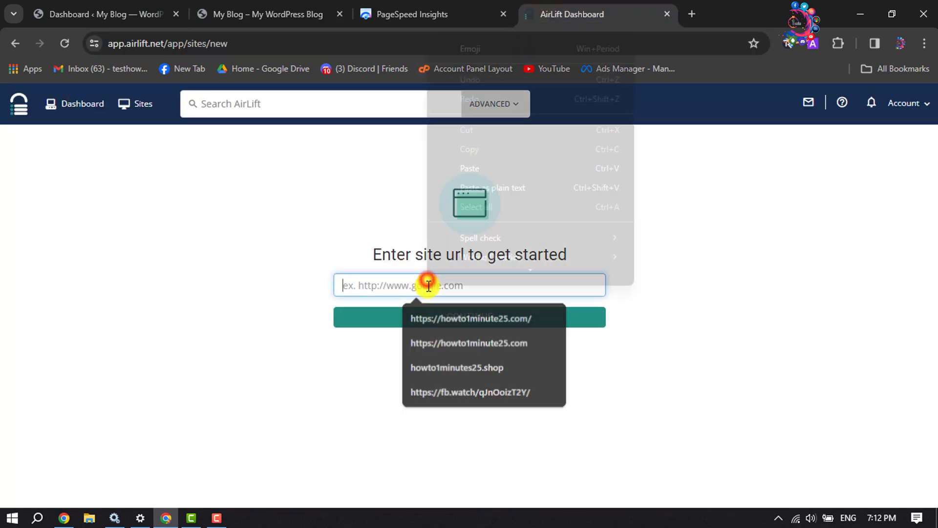
pyautogui.click(476, 180)
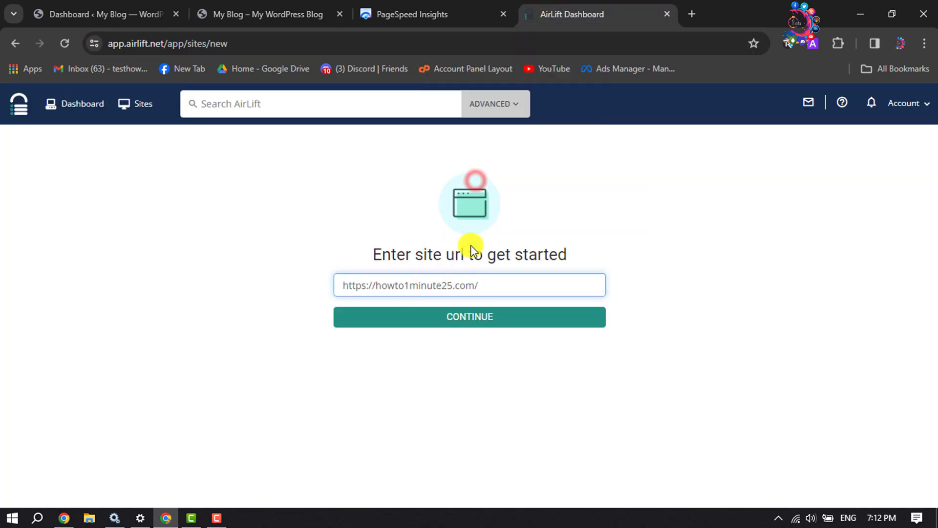
pyautogui.click(471, 320)
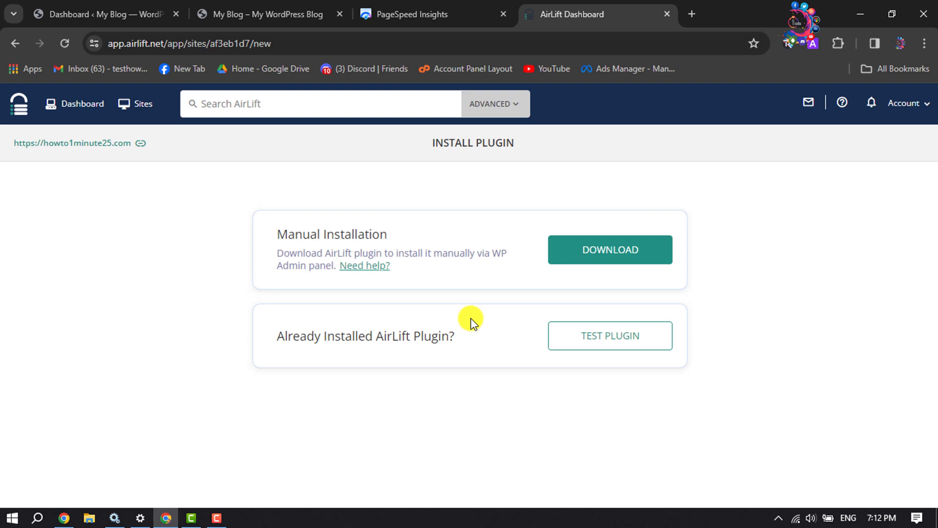
# Download airlift.zip from the Install Plugin page and confirm it in the download list.
pyautogui.click(610, 256)
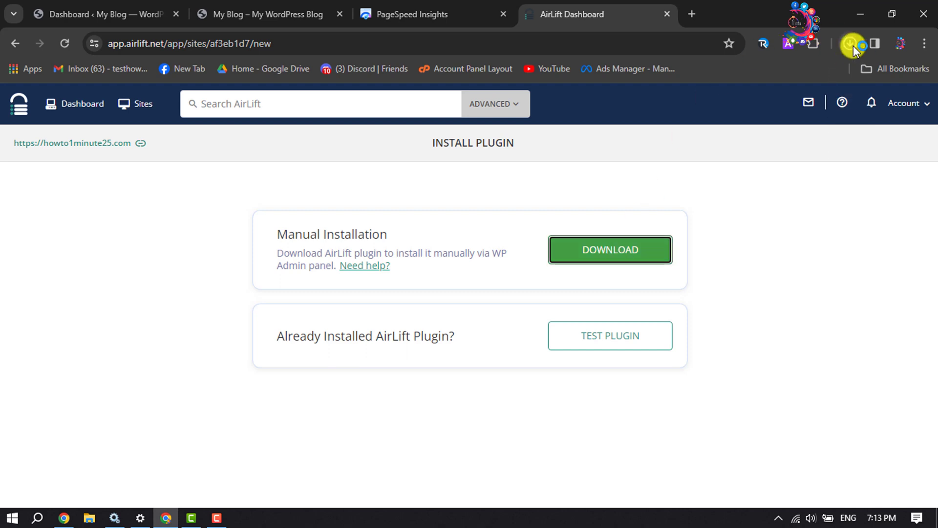
pyautogui.click(852, 44)
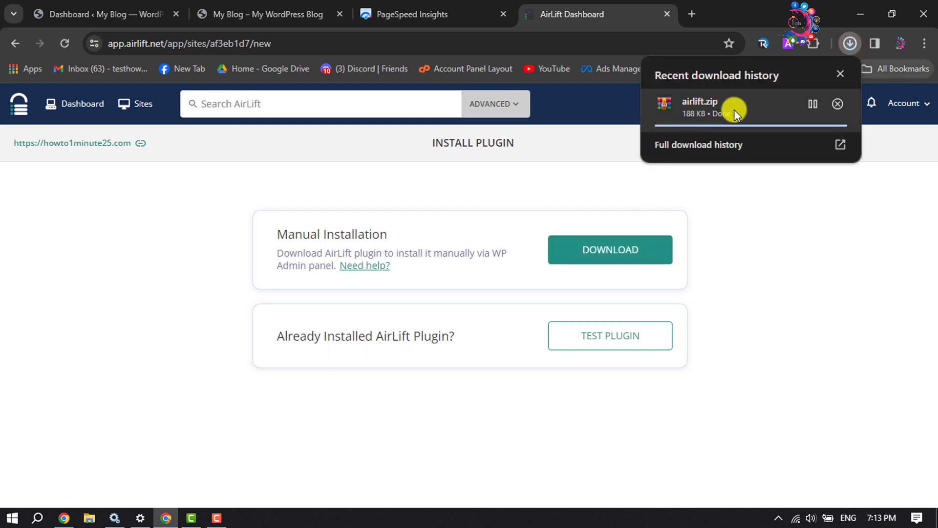
pyautogui.click(779, 200)
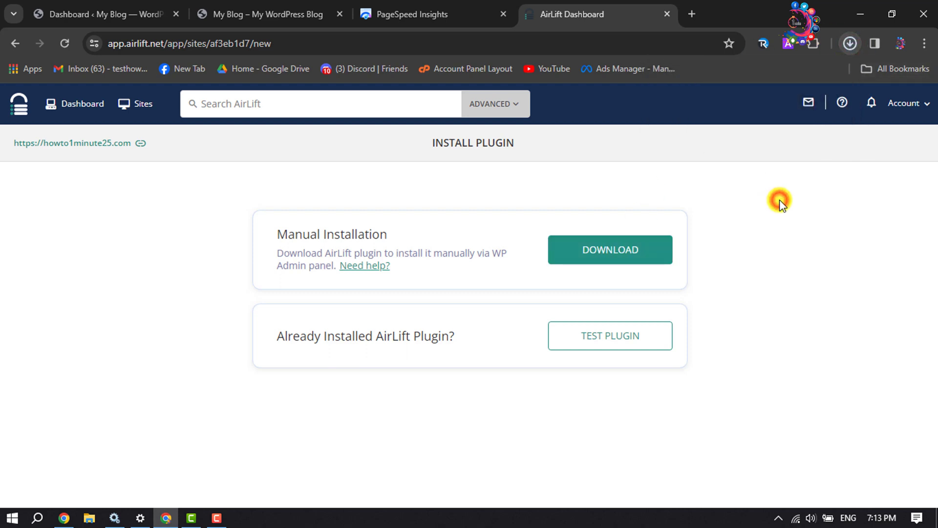
# Go to Plugins > Add New Plugin in the WordPress admin dashboard.
pyautogui.click(302, 13)
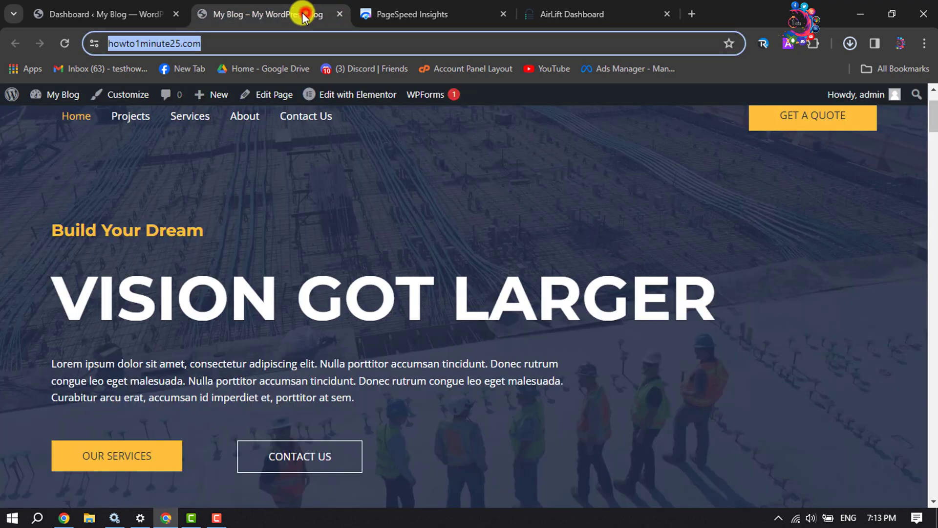
pyautogui.click(155, 10)
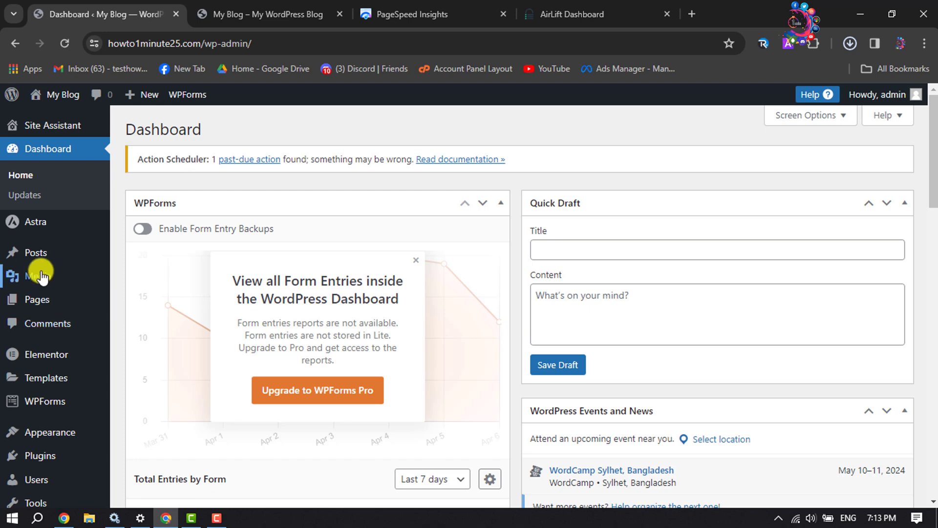
pyautogui.click(29, 460)
pyautogui.click(147, 448)
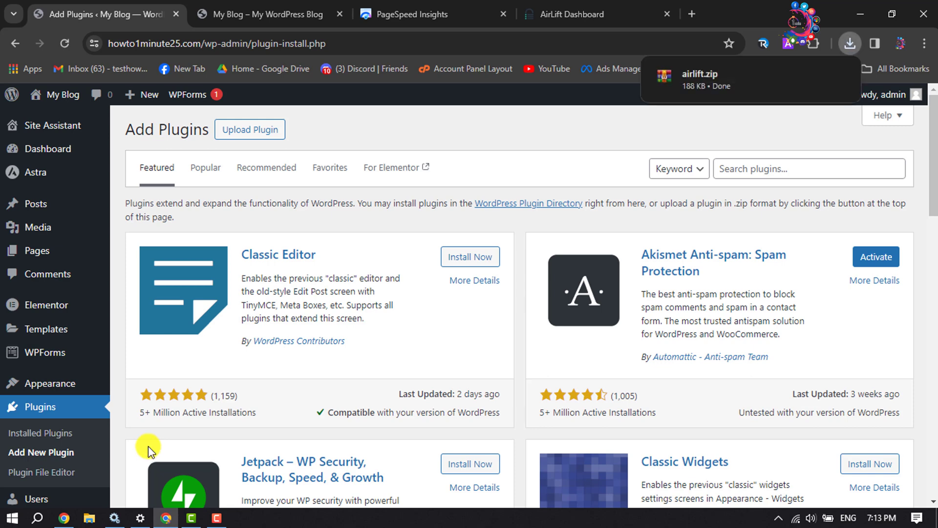
# Upload the airlift.zip archive and install the AirLift plugin.
pyautogui.click(240, 138)
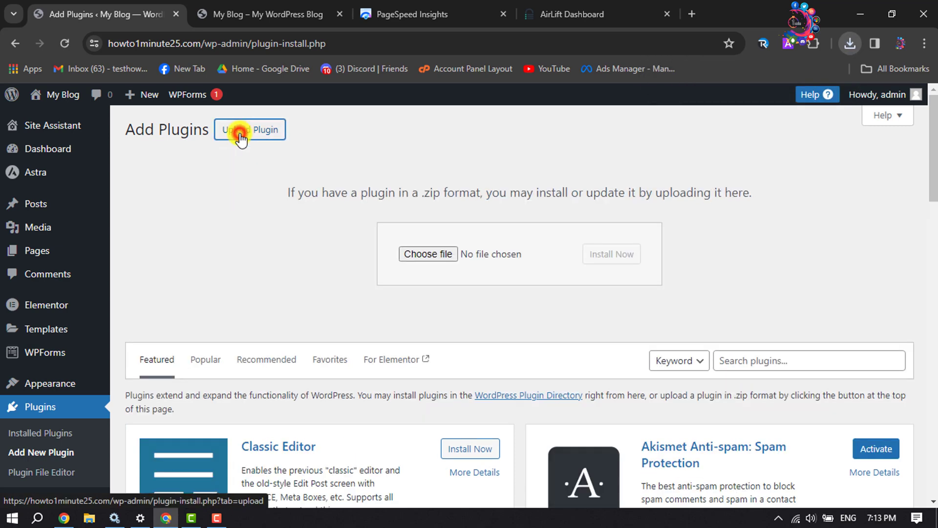
pyautogui.click(434, 256)
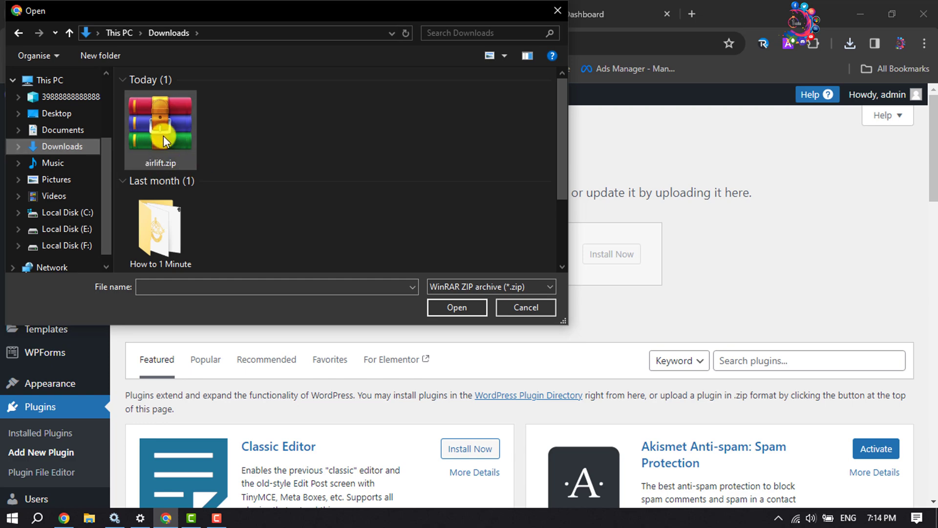
pyautogui.click(275, 148)
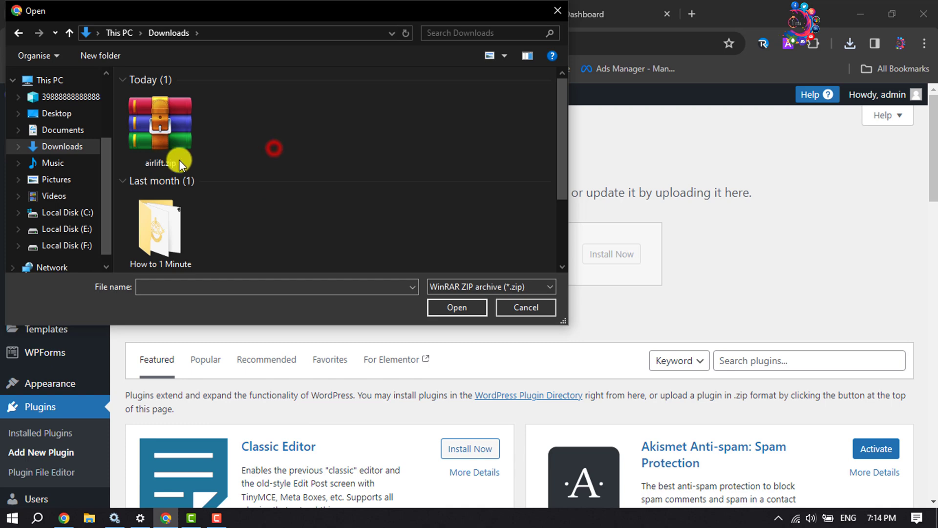
pyautogui.click(153, 135)
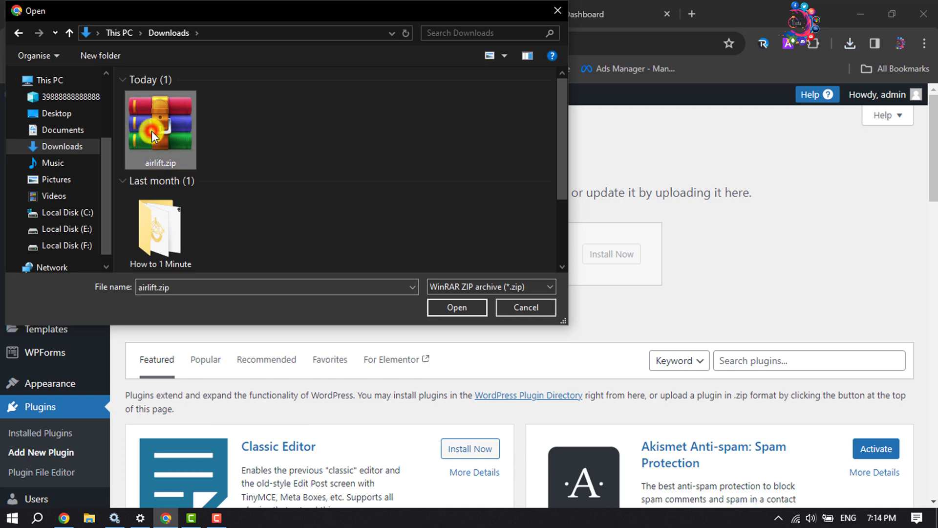
pyautogui.click(458, 308)
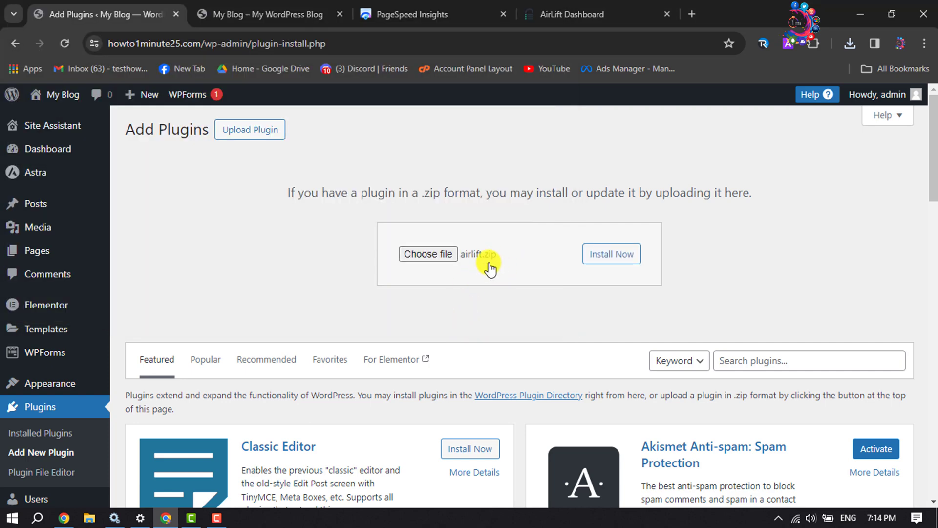
pyautogui.click(618, 263)
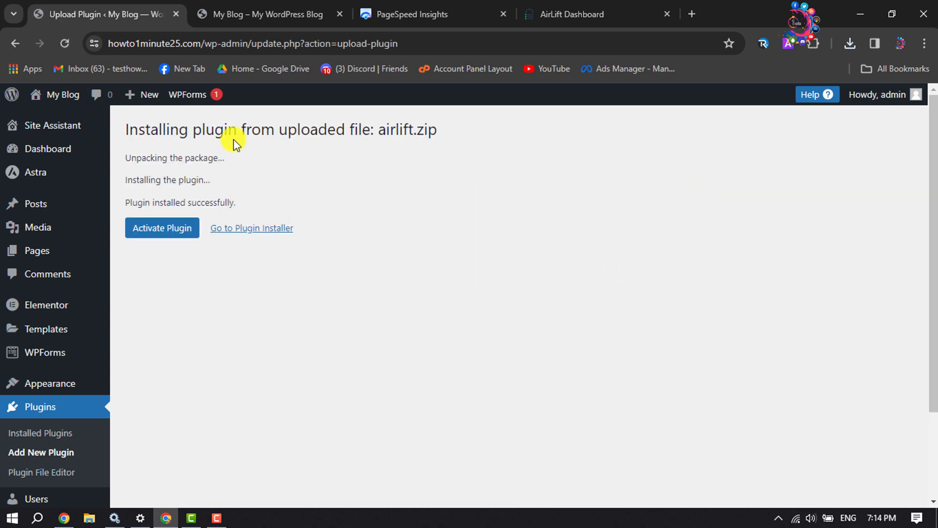
# Activate the AirLift plugin so Site Sync begins analyzing howto1minute25.com.
pyautogui.click(164, 229)
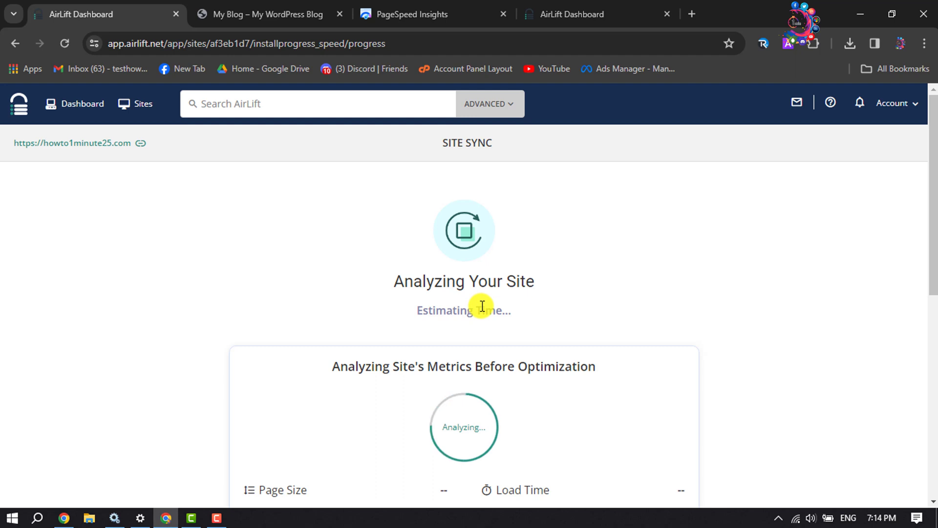
pyautogui.scroll(-3, 482, 307)
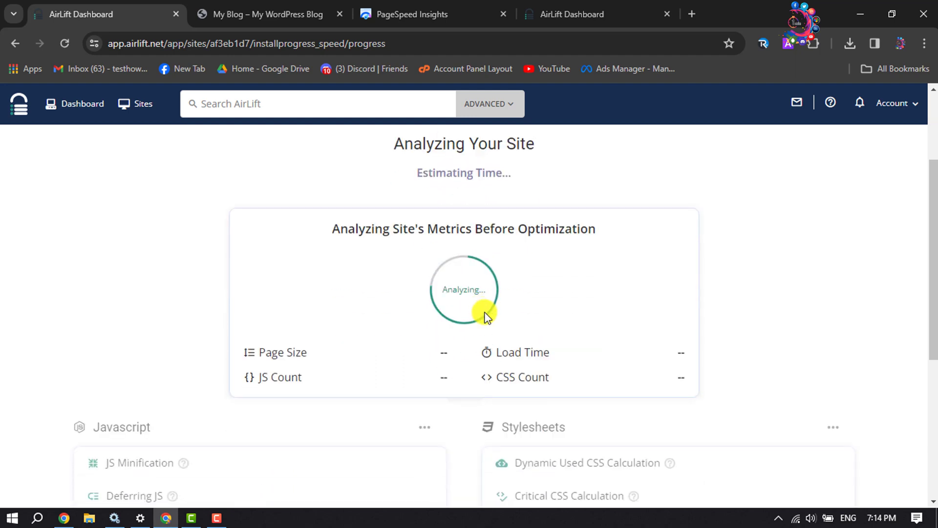
pyautogui.scroll(1, 486, 315)
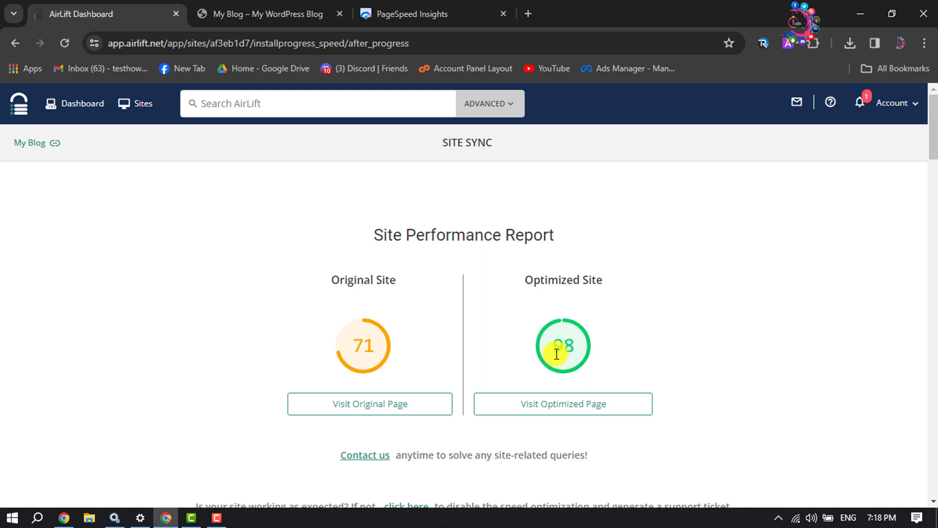
# Reload the live blog homepage and scroll through it.
pyautogui.click(294, 12)
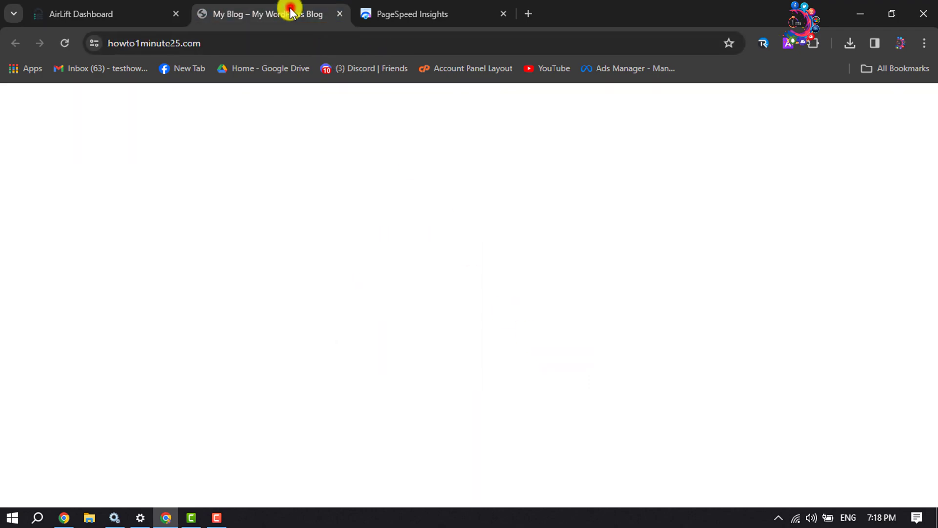
pyautogui.click(62, 42)
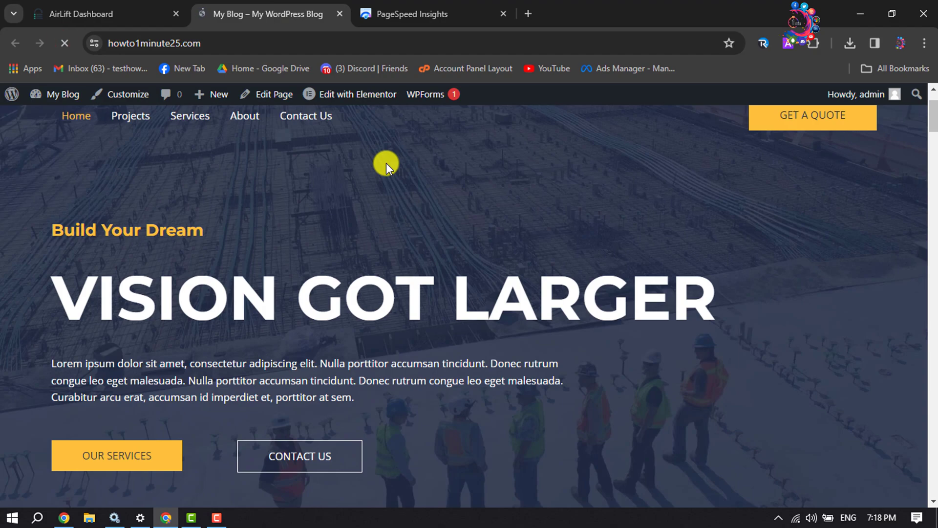
pyautogui.press('XF86AudioRaiseVolume')
pyautogui.scroll(-15, 561, 351)
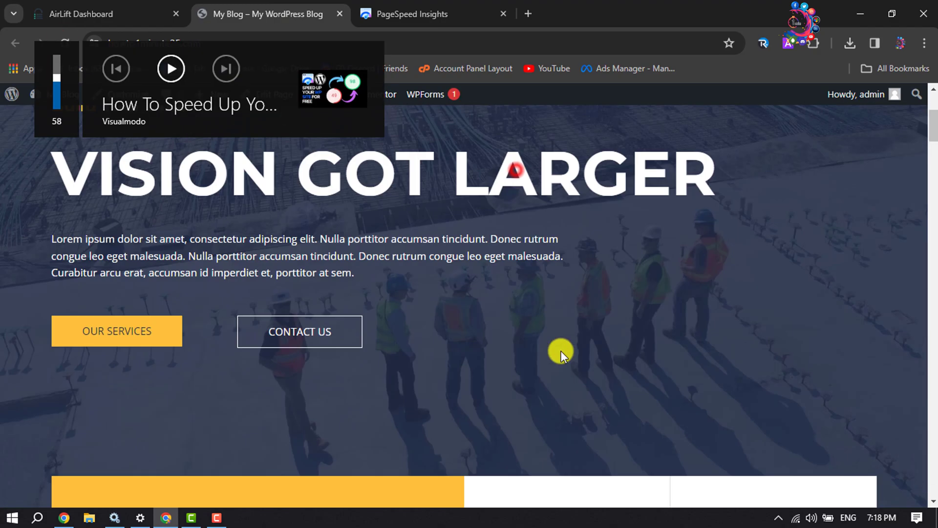
pyautogui.scroll(-10, 561, 340)
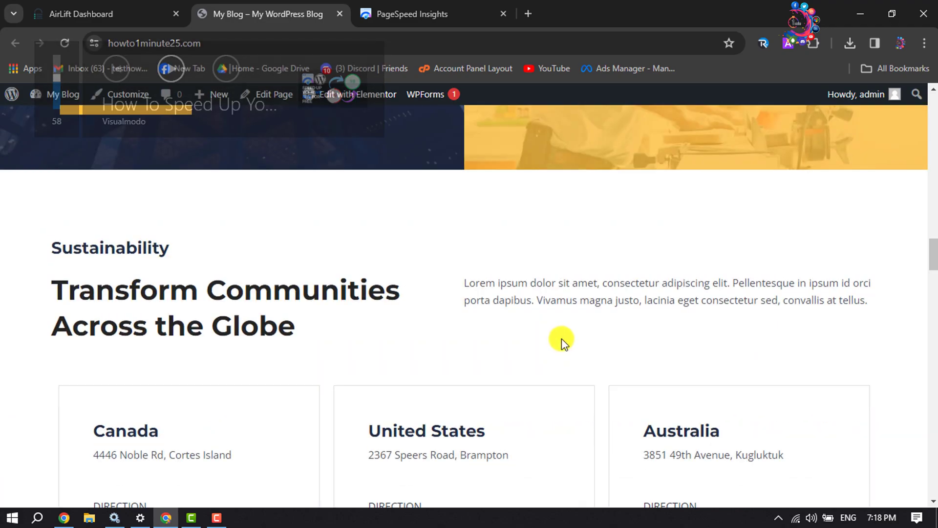
pyautogui.moveTo(933, 263); pyautogui.dragTo(931, 88)
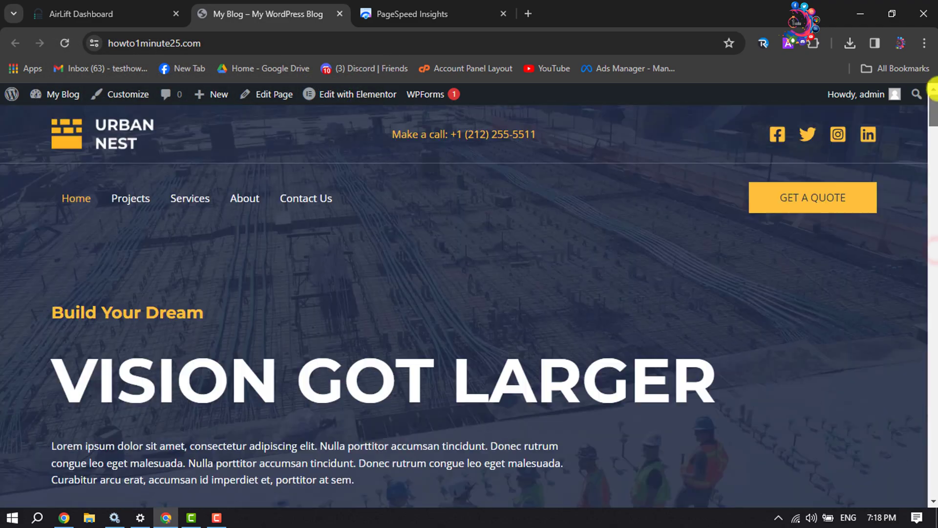
# Review the earlier mobile report scoring 64, then open PageSpeed Insights home in a new tab.
pyautogui.click(405, 10)
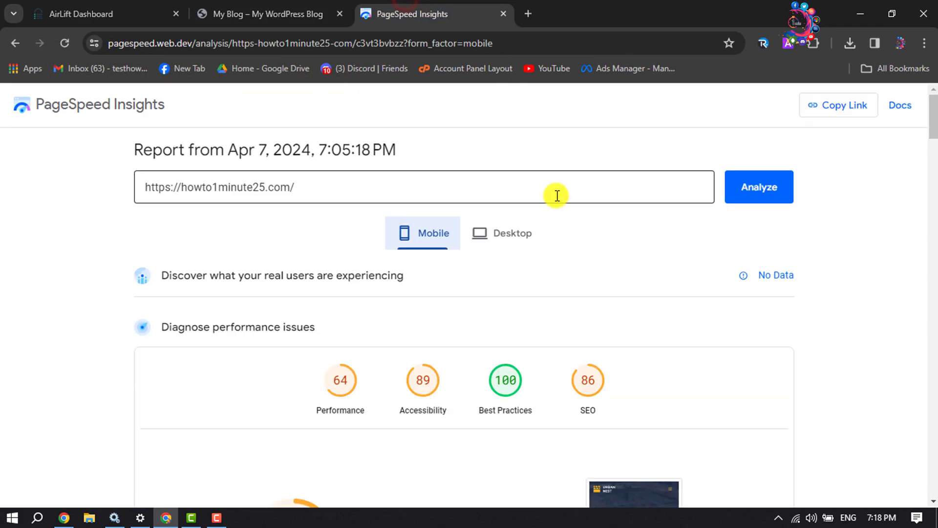
pyautogui.click(563, 235)
pyautogui.scroll(-3, 509, 289)
pyautogui.scroll(3, 474, 275)
pyautogui.scroll(-5, 485, 274)
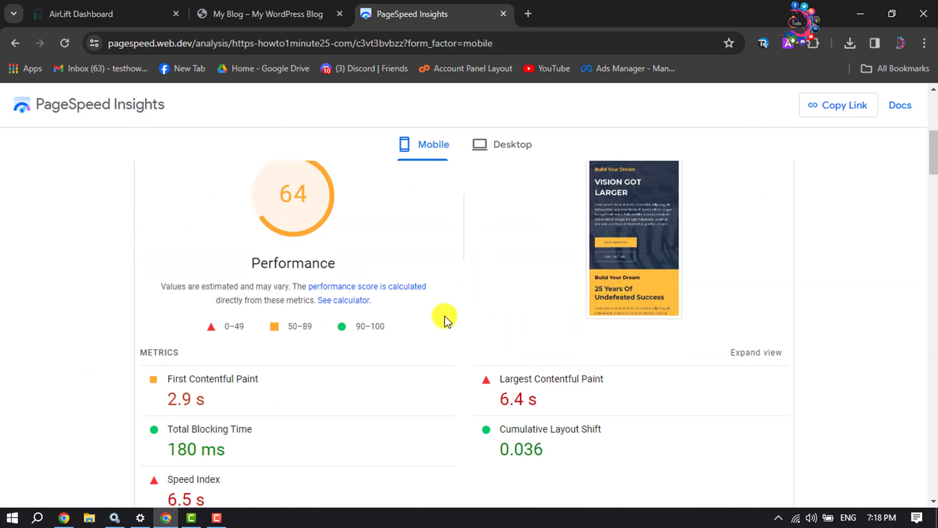
pyautogui.scroll(3, 446, 318)
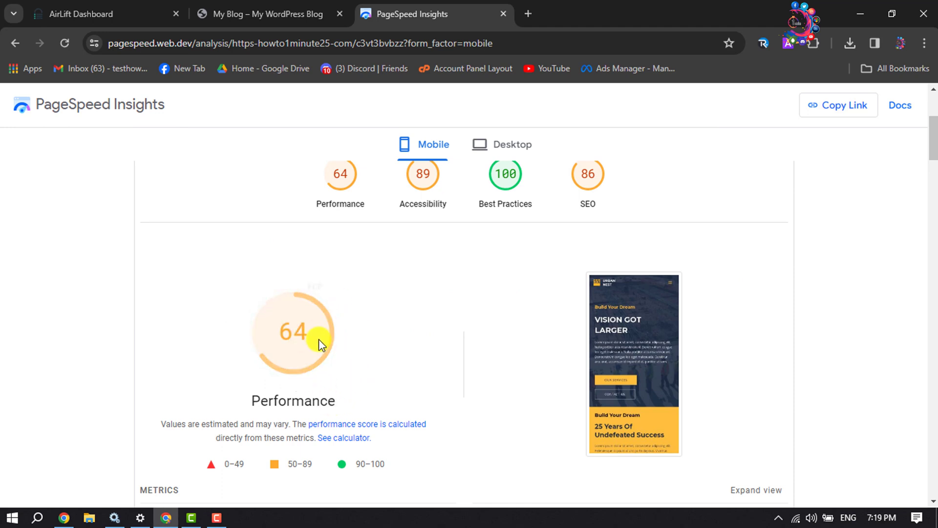
pyautogui.rightClick(113, 106)
pyautogui.click(162, 121)
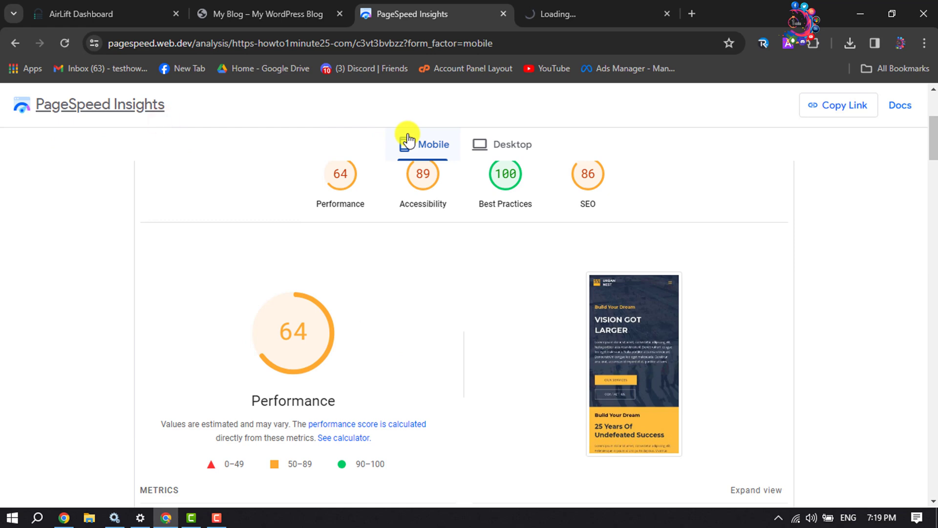
pyautogui.click(582, 7)
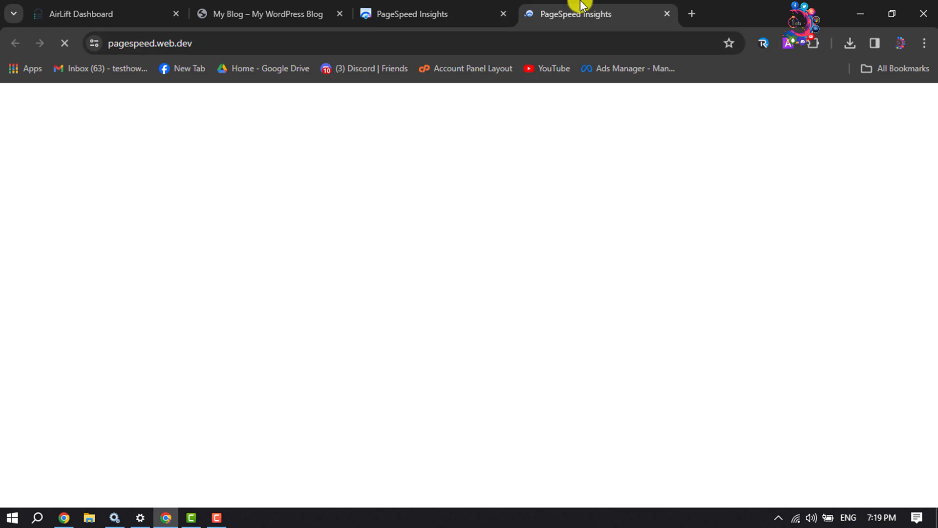
pyautogui.click(267, 6)
pyautogui.click(248, 44)
pyautogui.hotkey('ctrl', 'c')
pyautogui.click(576, 14)
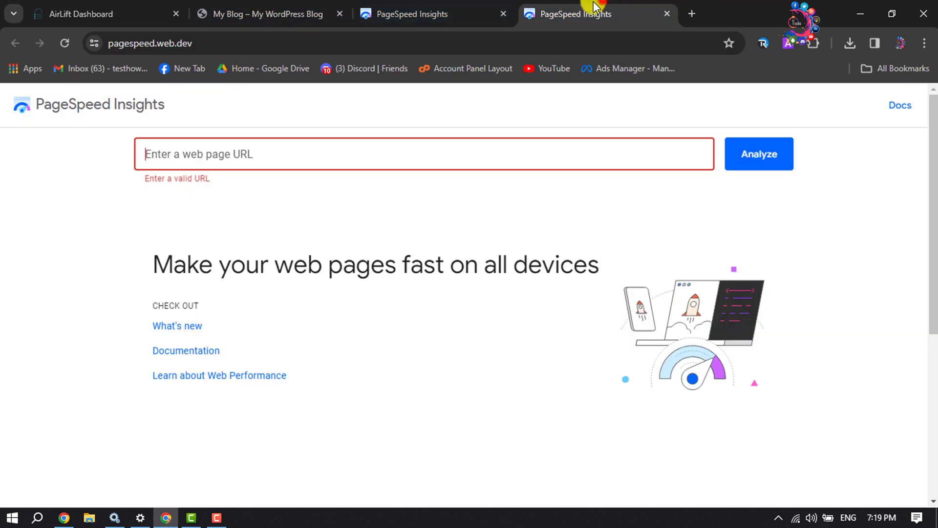
pyautogui.click(339, 157)
pyautogui.hotkey('ctrl', 'v')
# Analyze it and view the desktop scores (98, 94, 100, 83) before returning to the earlier 80 report.
pyautogui.click(751, 166)
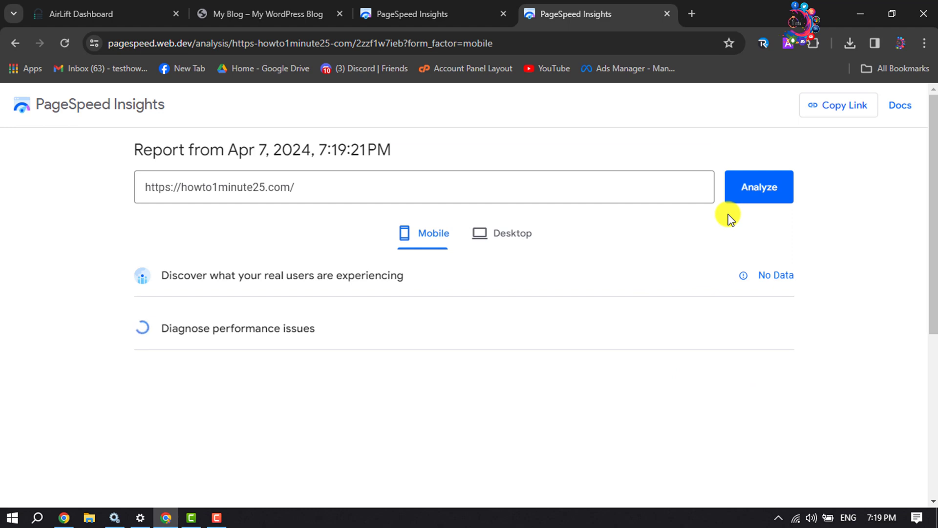
pyautogui.click(489, 243)
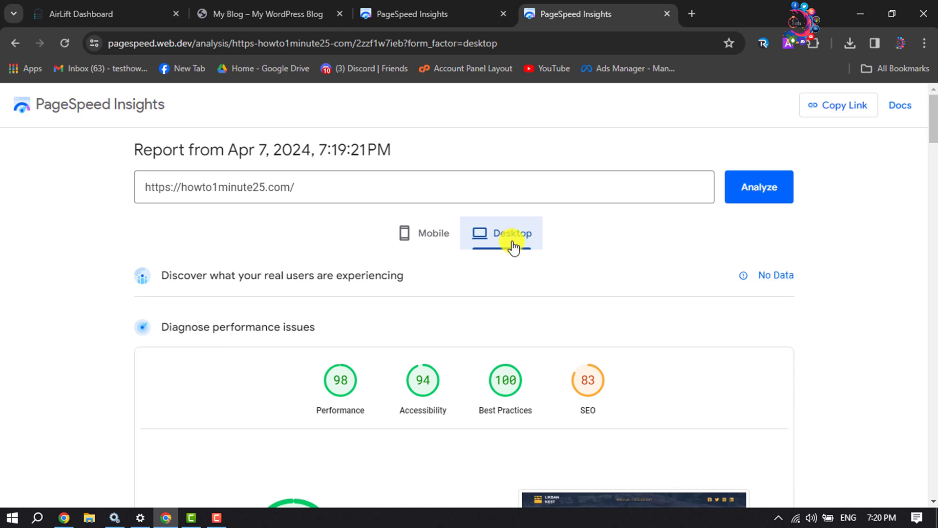
pyautogui.scroll(-4, 360, 357)
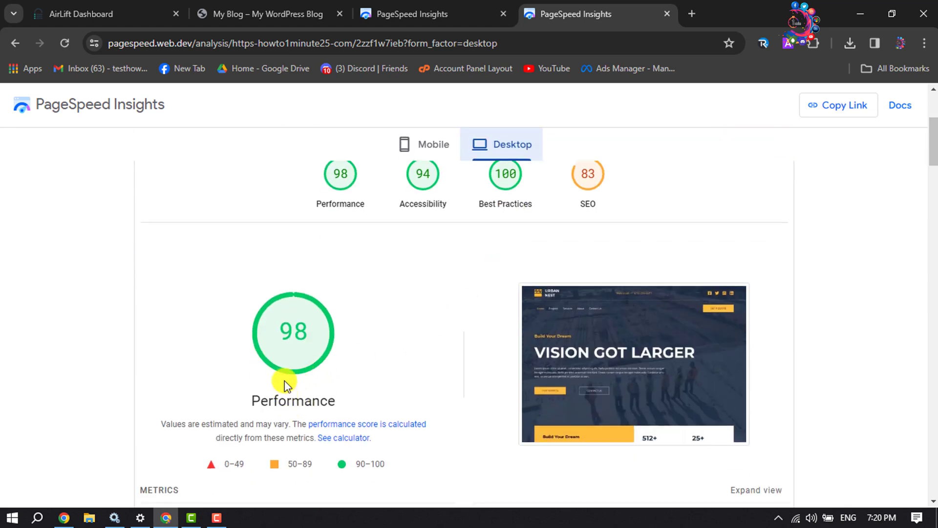
pyautogui.moveTo(318, 315)
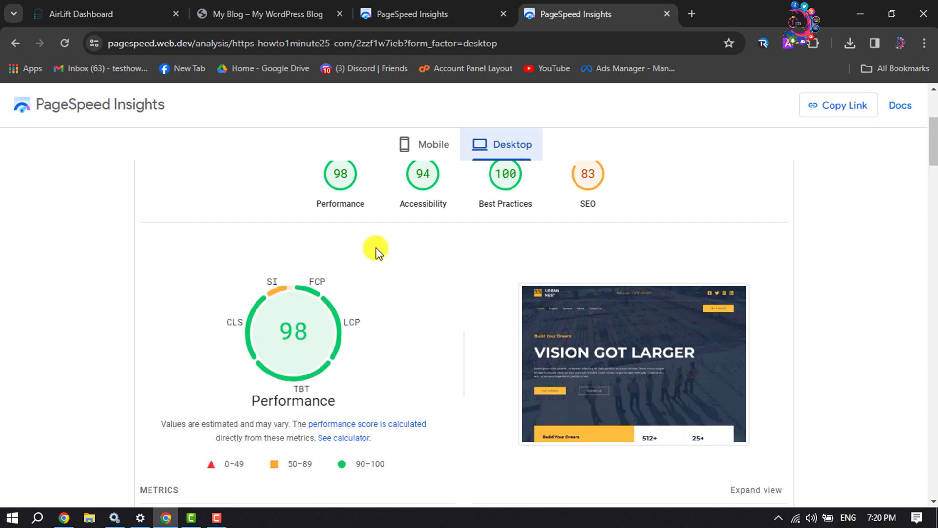
pyautogui.hotkey('ctrl', 'pageup')
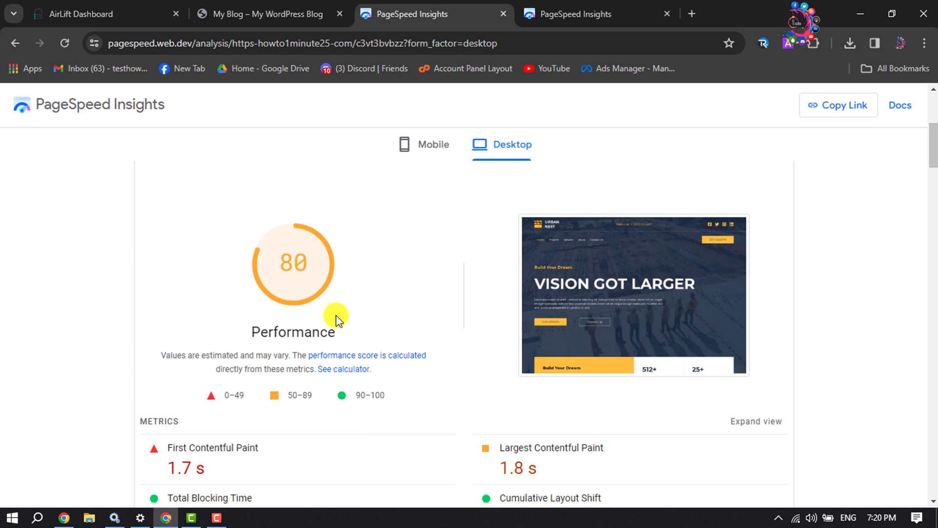
pyautogui.moveTo(299, 284)
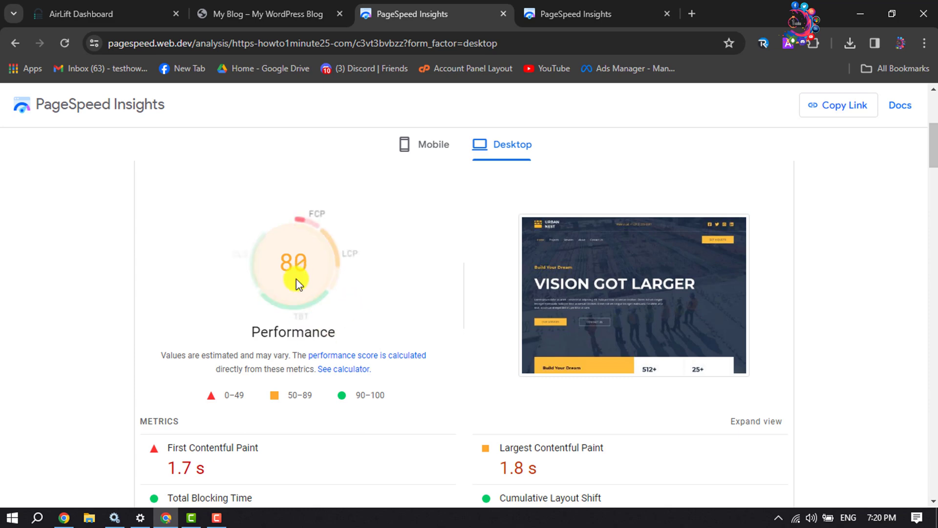
pyautogui.click(568, 12)
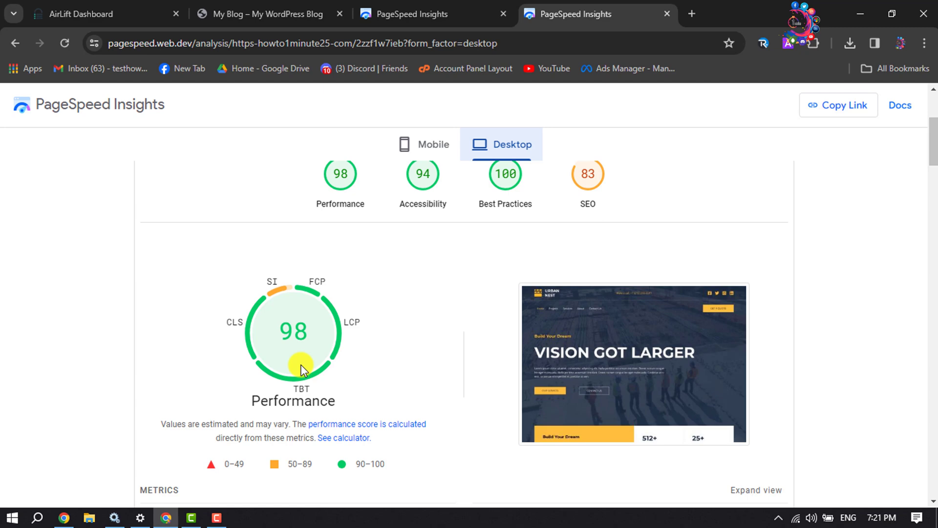
pyautogui.scroll(1, 342, 332)
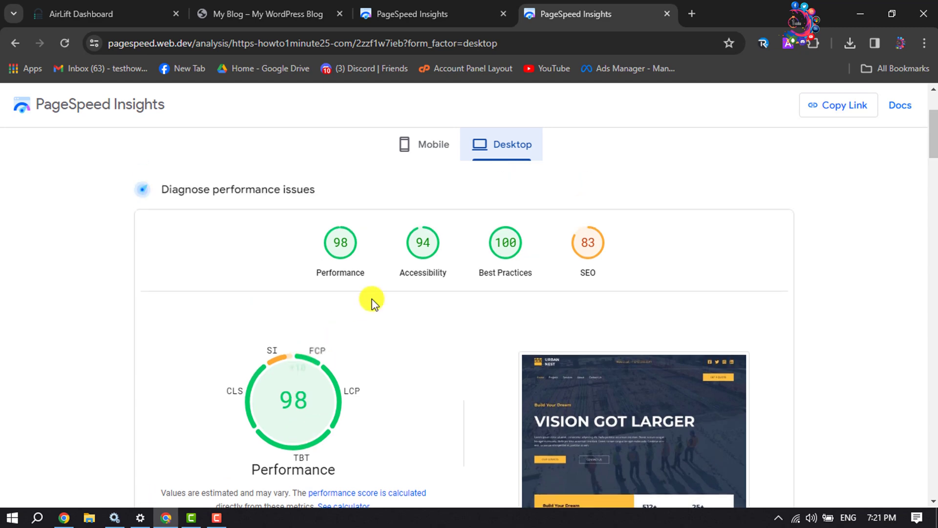
pyautogui.click(436, 16)
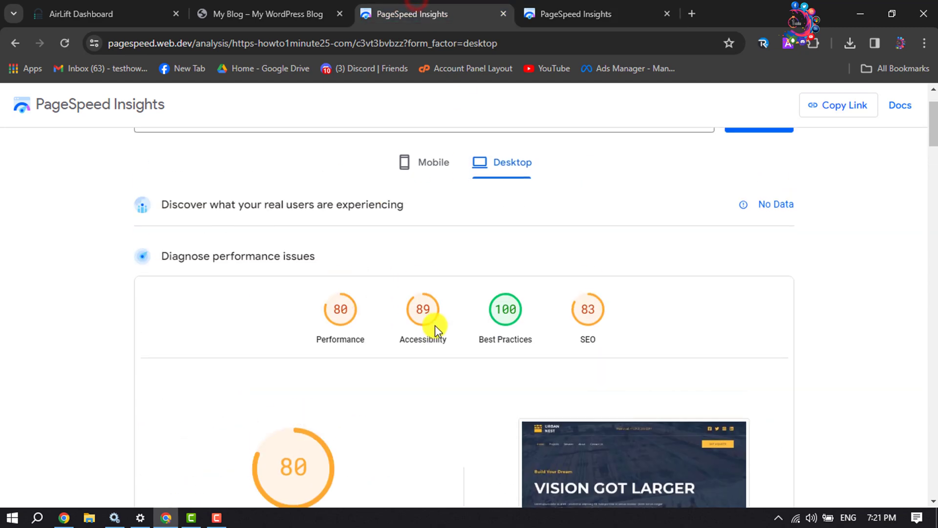
pyautogui.click(576, 16)
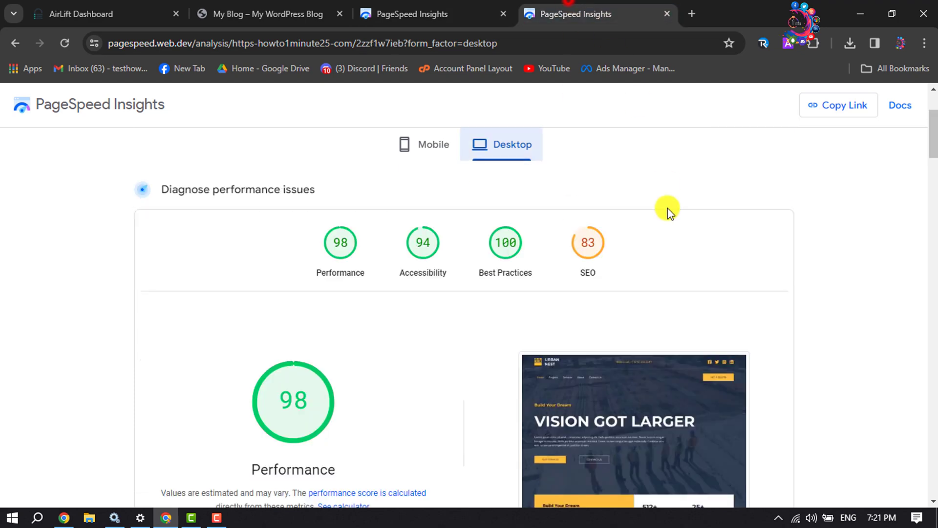